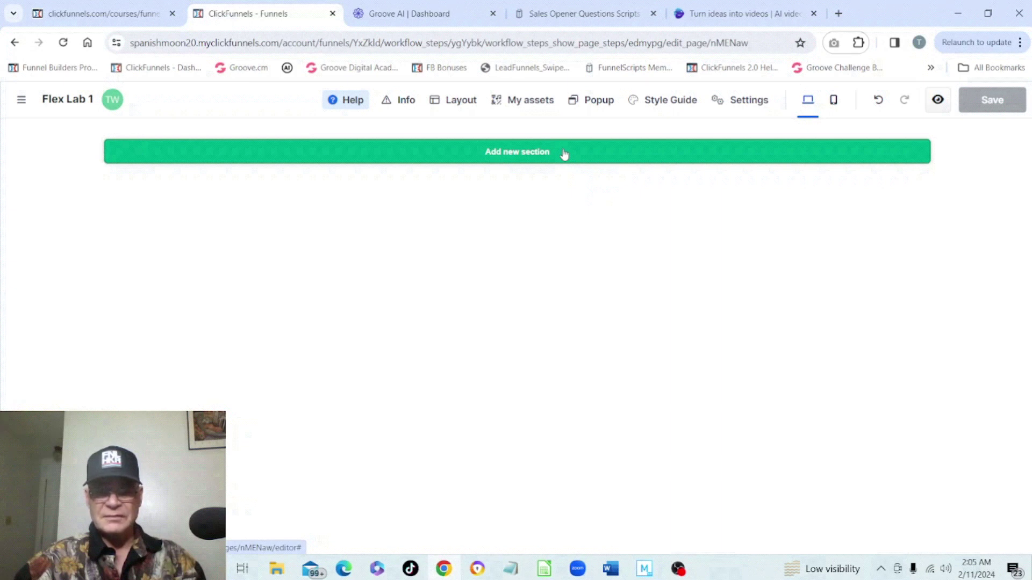
Add a Full Page section with a 1 Column row holding a 'Large call to action headline' Headline.
click(564, 155)
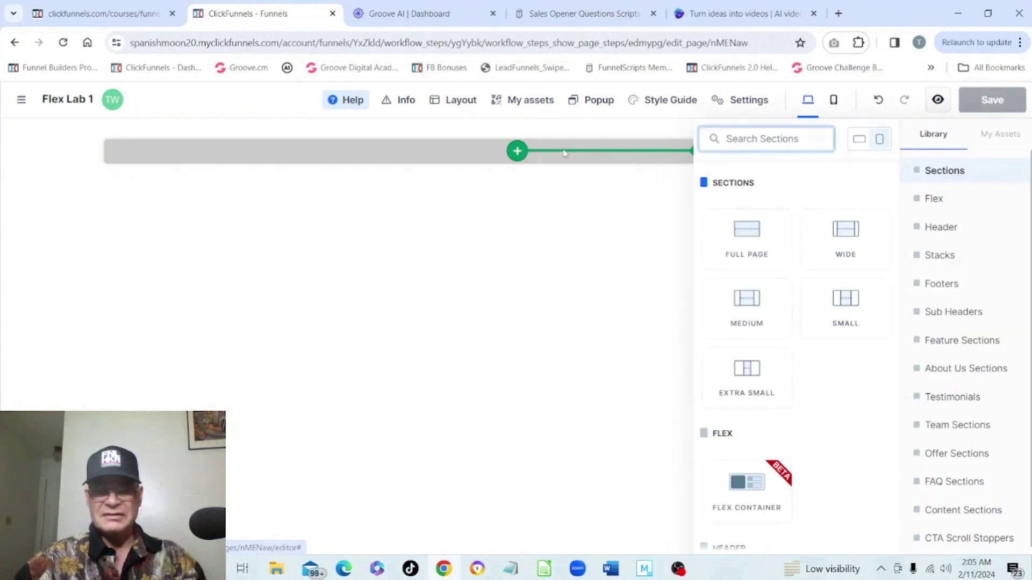
click(748, 225)
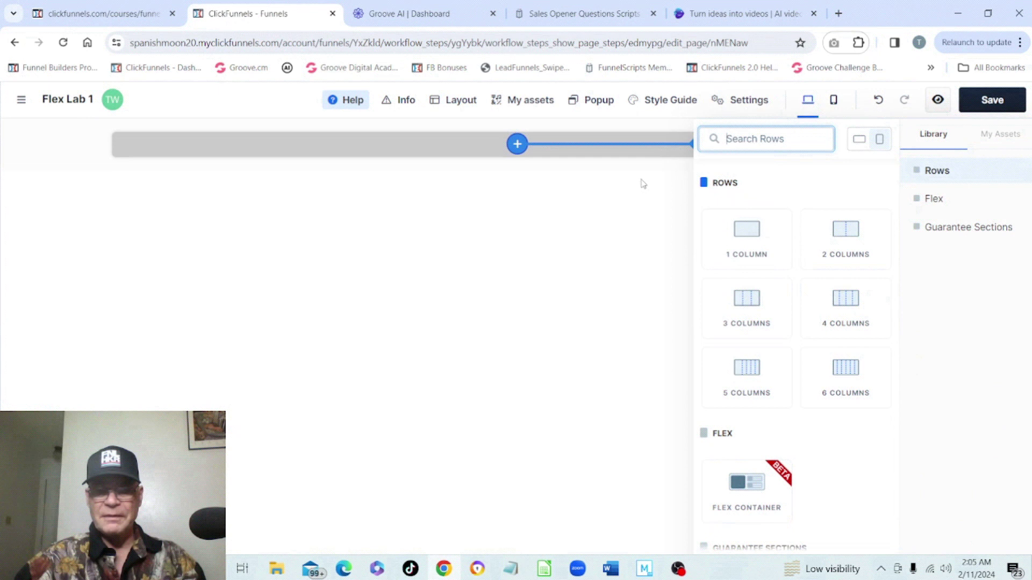
click(748, 235)
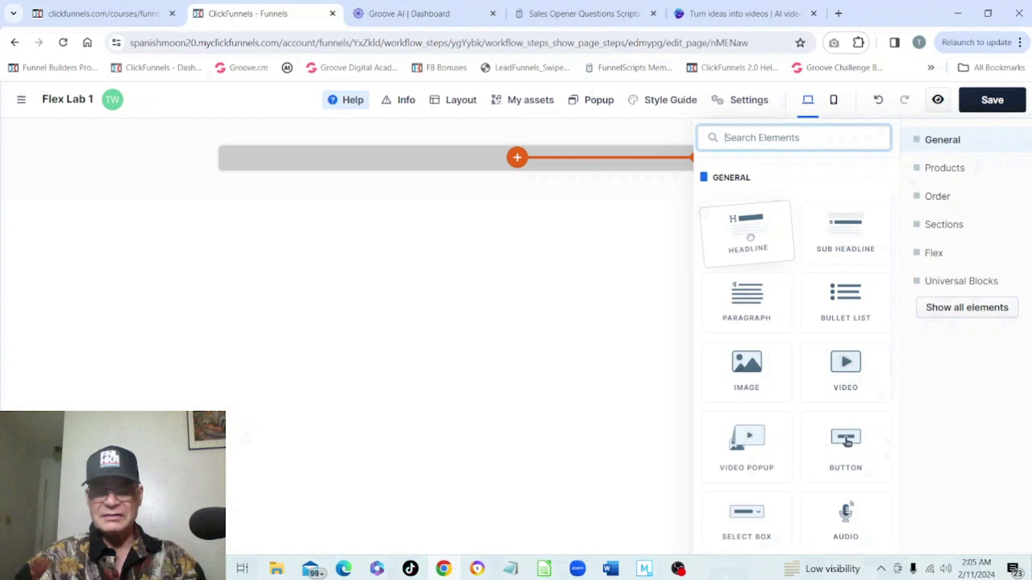
click(750, 237)
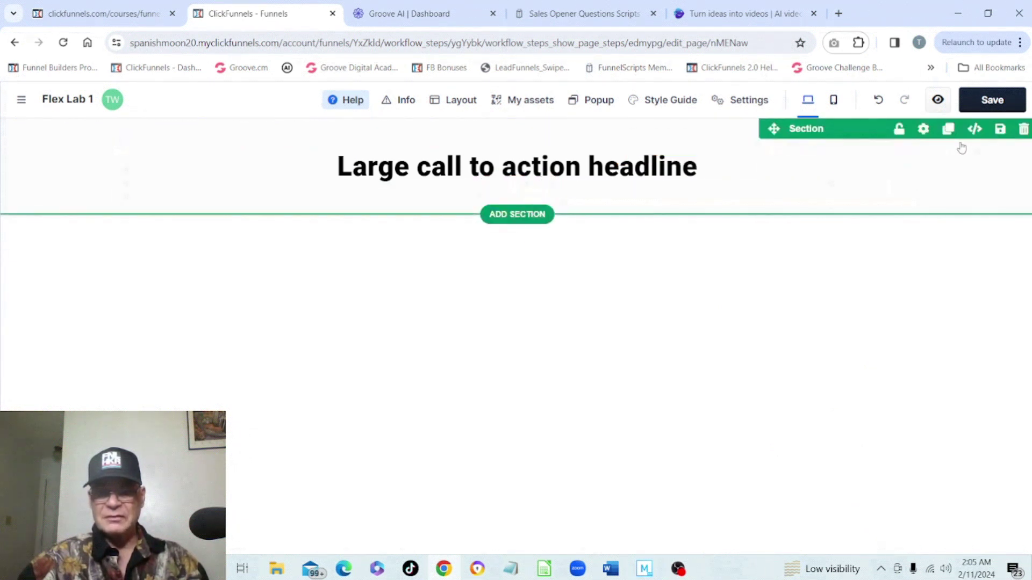
Enable a solid black 5 px section border, switching off the top and left sides.
click(923, 130)
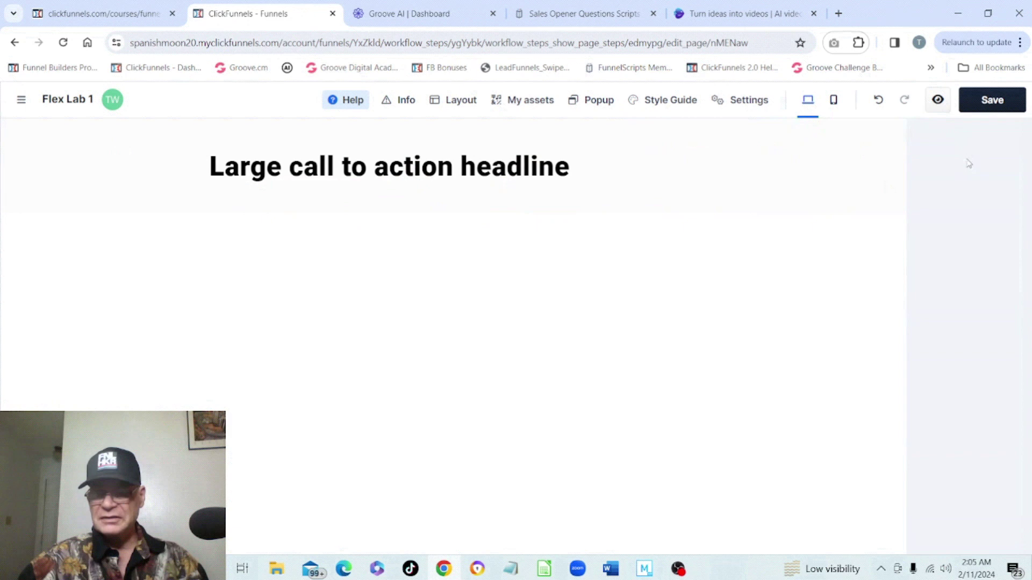
scroll(1028, 228, down, 2)
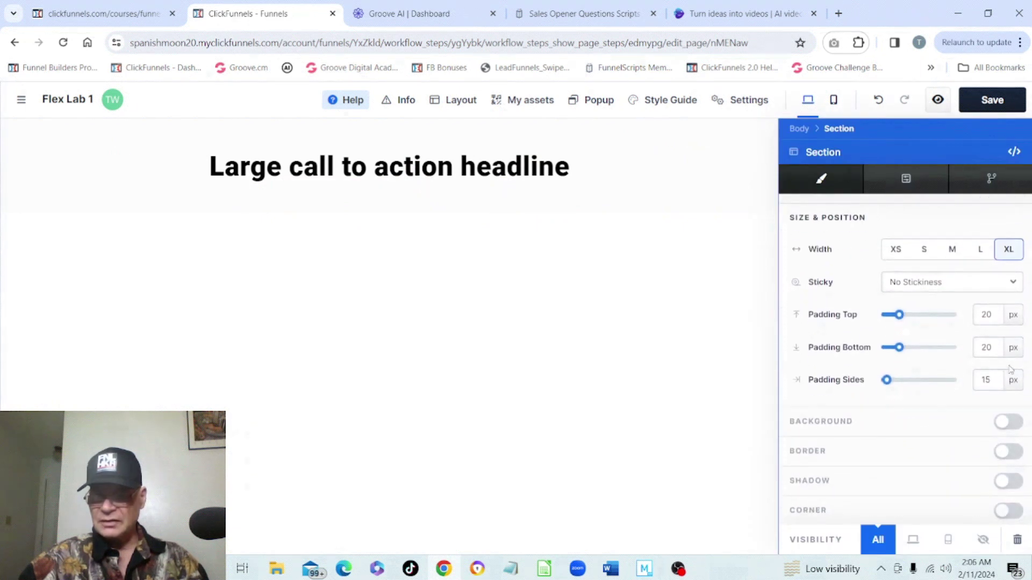
click(1013, 453)
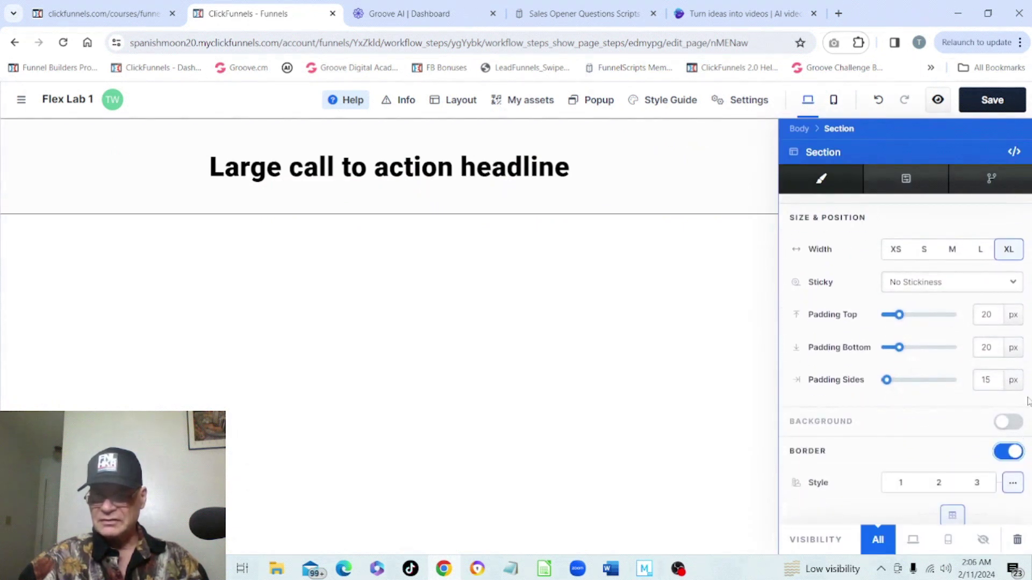
scroll(1028, 430, down, 4)
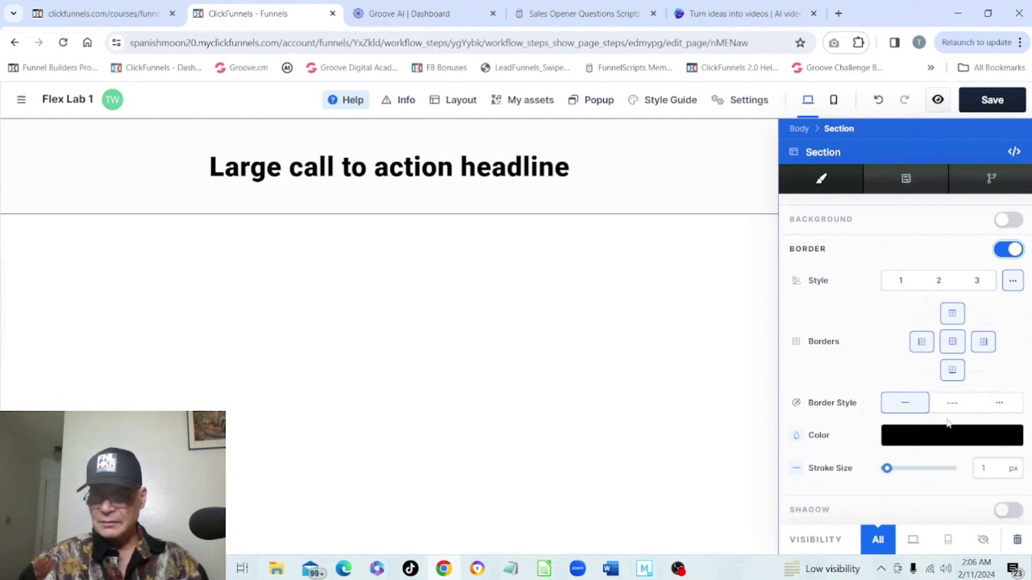
click(992, 463)
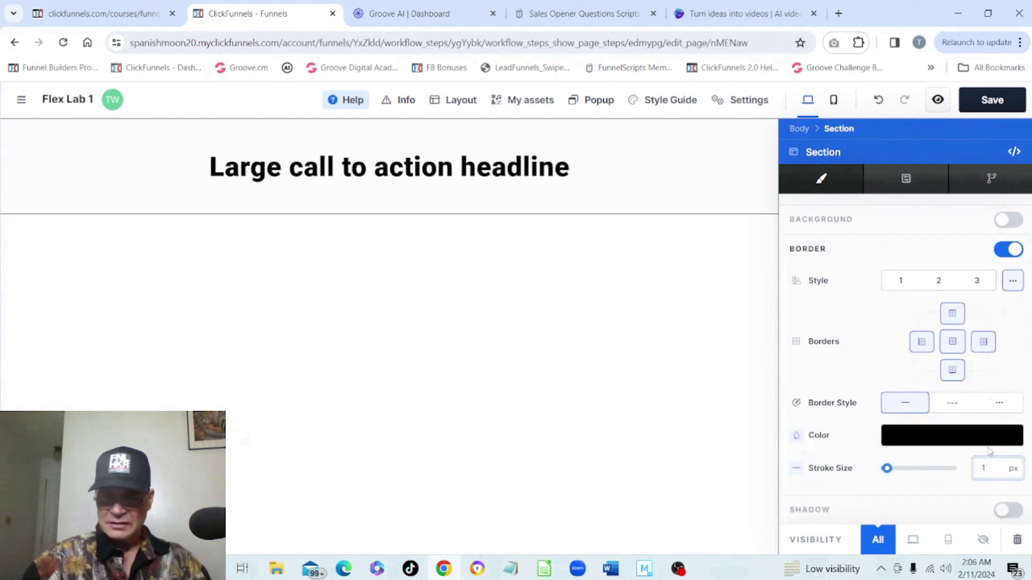
key(BackSpace)
text(5)
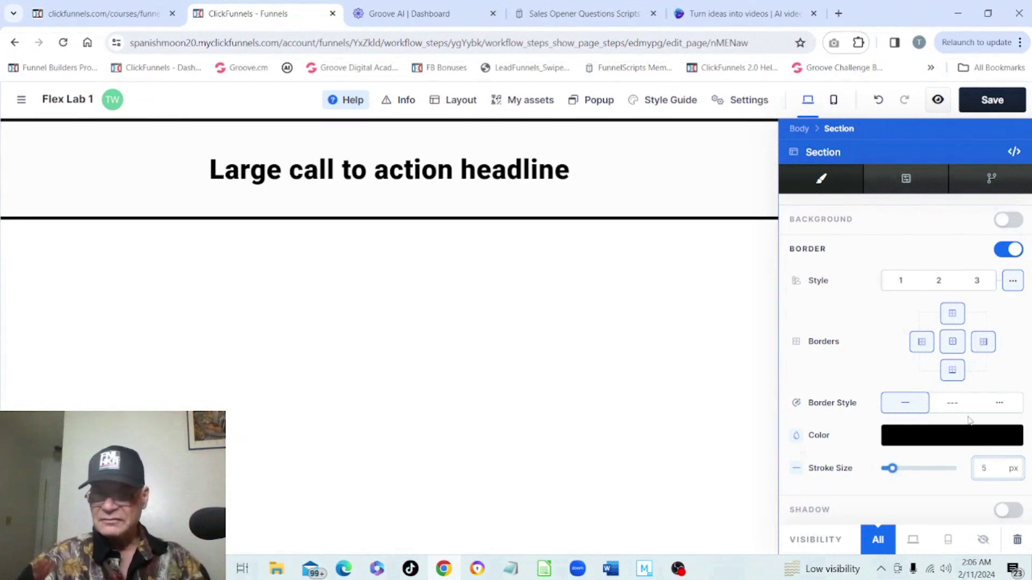
click(952, 313)
click(924, 344)
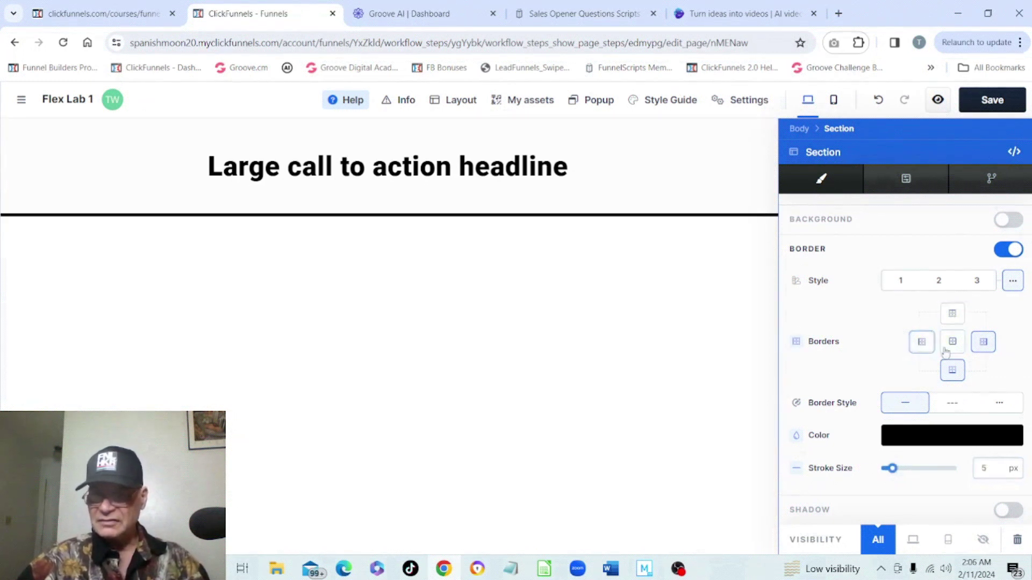
click(984, 348)
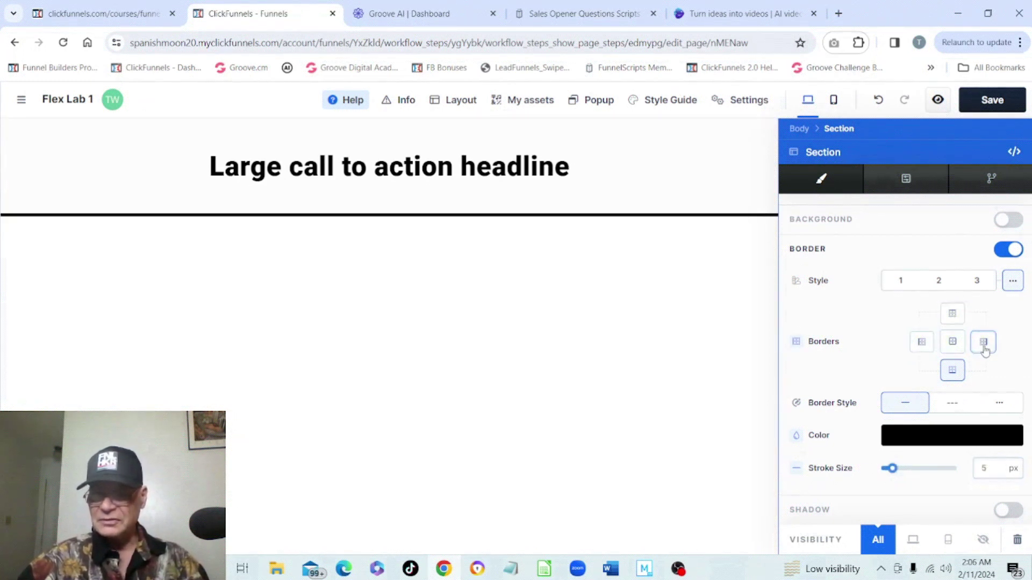
Close the section settings and delete the headline from the row.
click(579, 315)
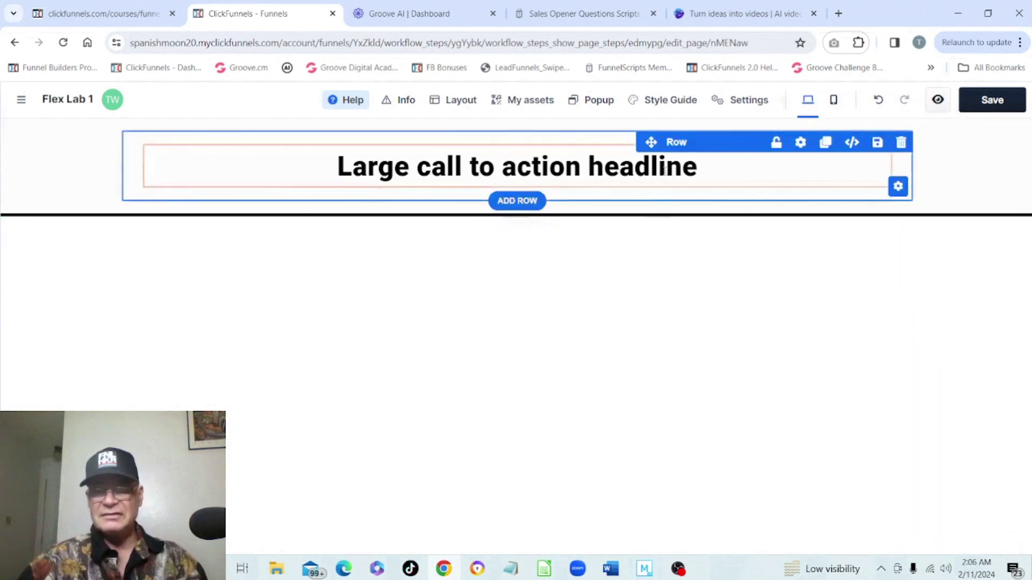
mouse_move(660, 169)
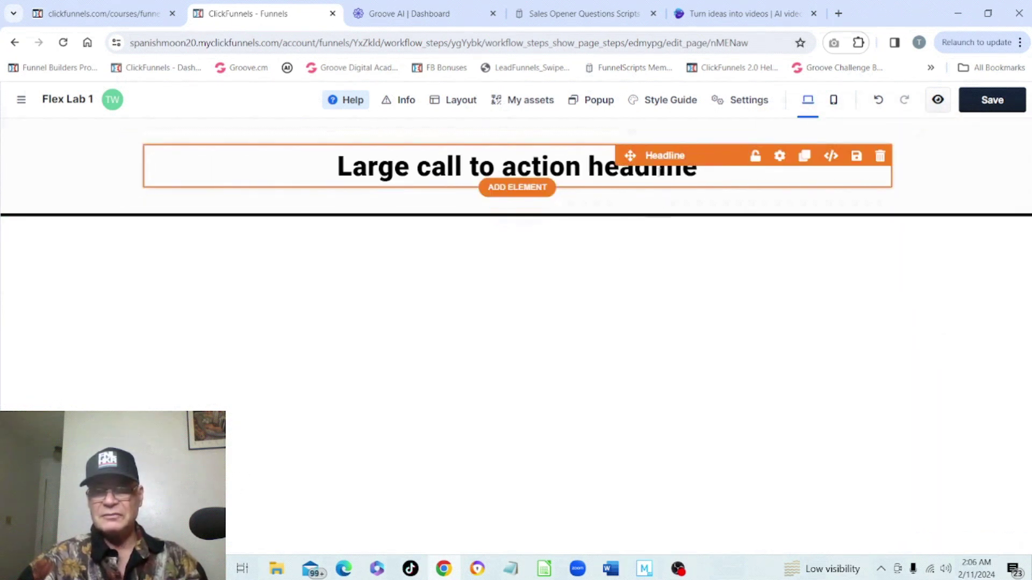
click(880, 157)
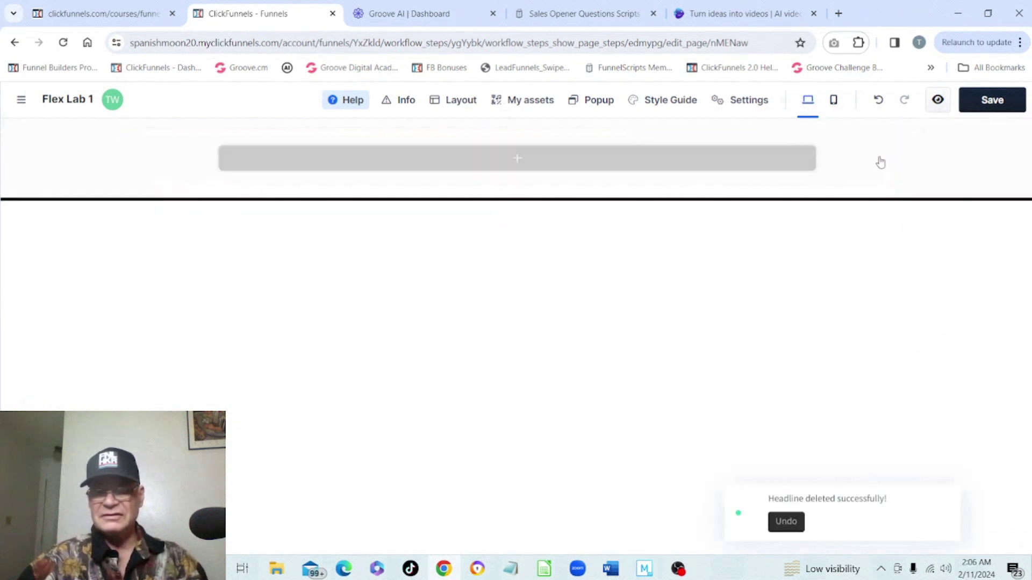
Drag a Flex Container from the Flex elements into the empty row.
click(556, 161)
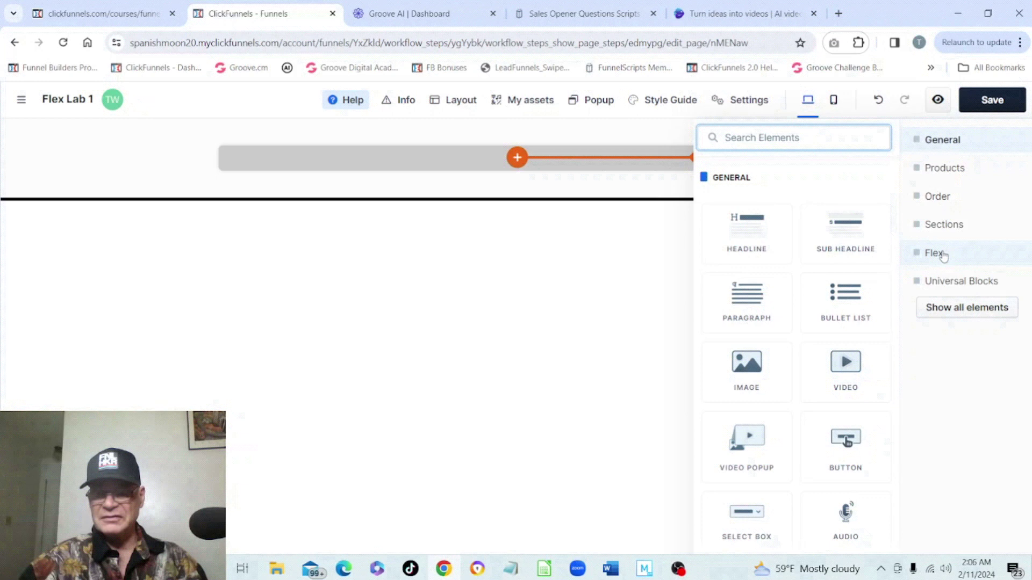
click(925, 253)
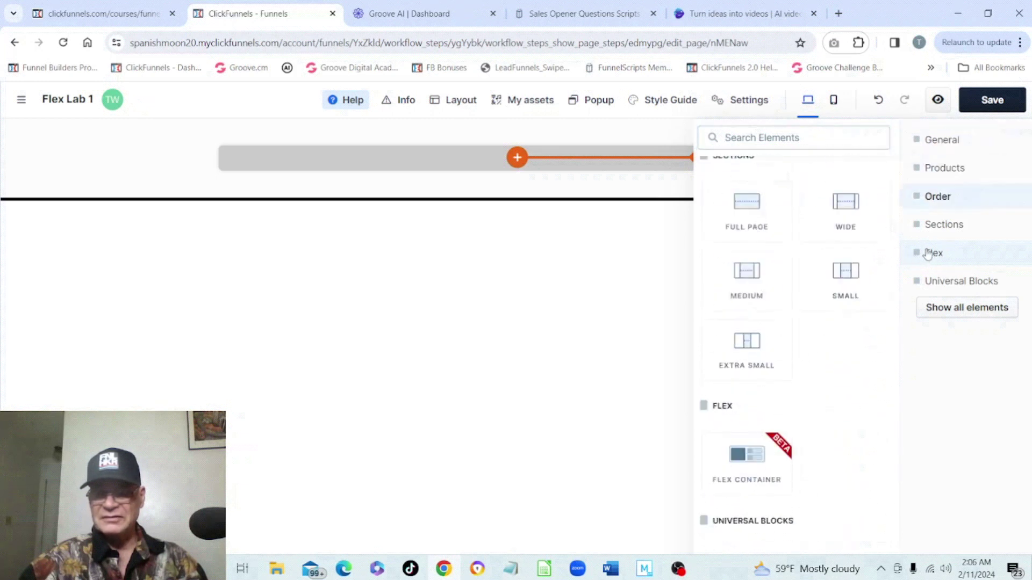
drag(755, 242, 688, 178)
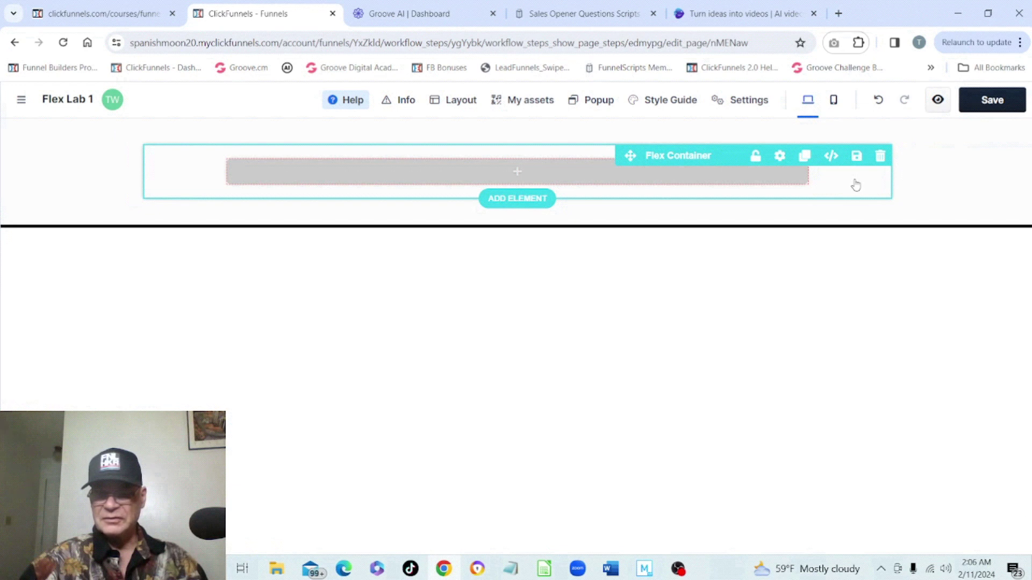
Nest a Full Page section with a 2 Columns row inside the Flex Container.
click(579, 180)
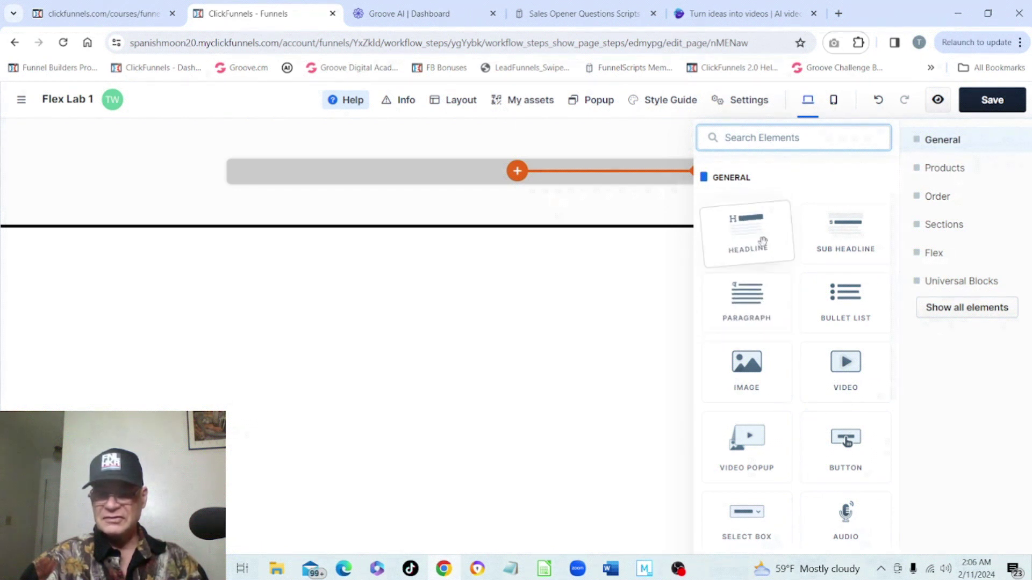
click(944, 225)
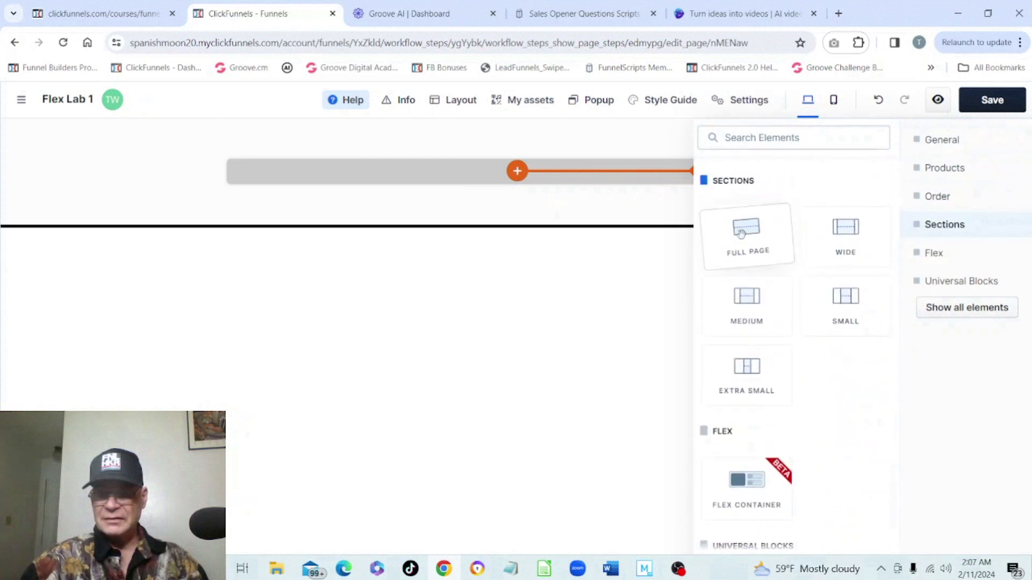
click(741, 233)
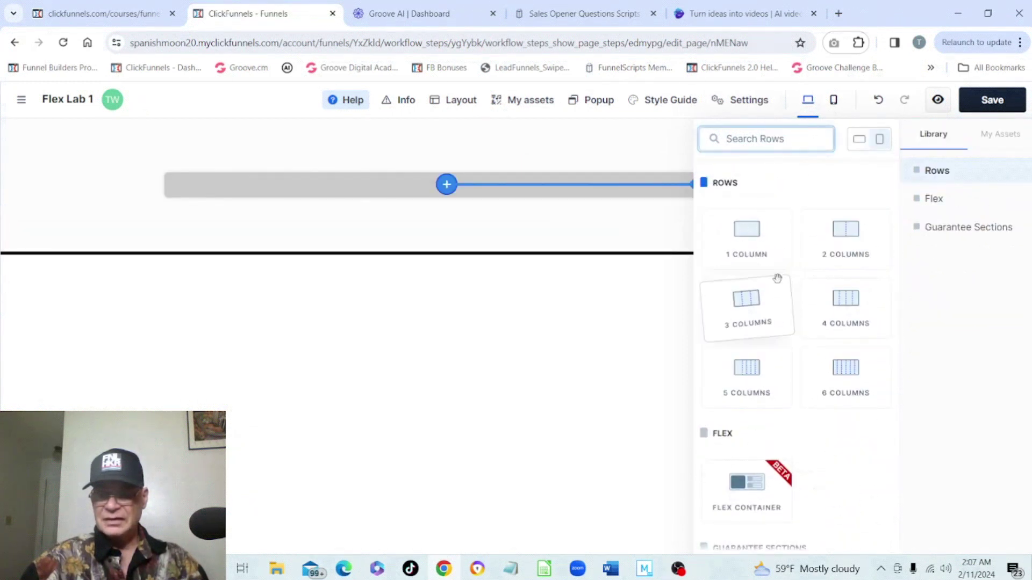
click(842, 240)
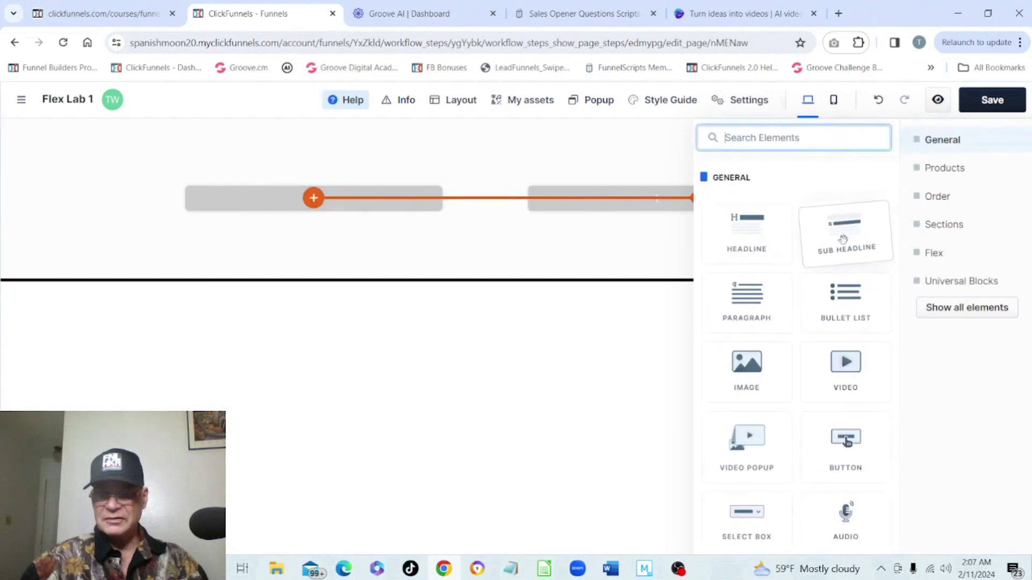
Put an Image placeholder in the left column and a Paragraph in the right column.
click(371, 207)
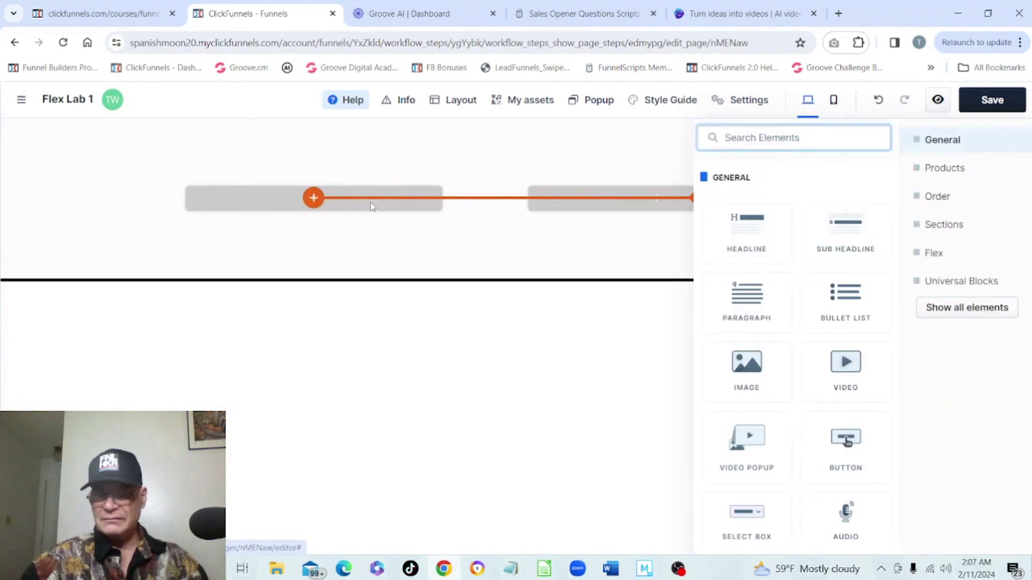
click(751, 363)
click(640, 209)
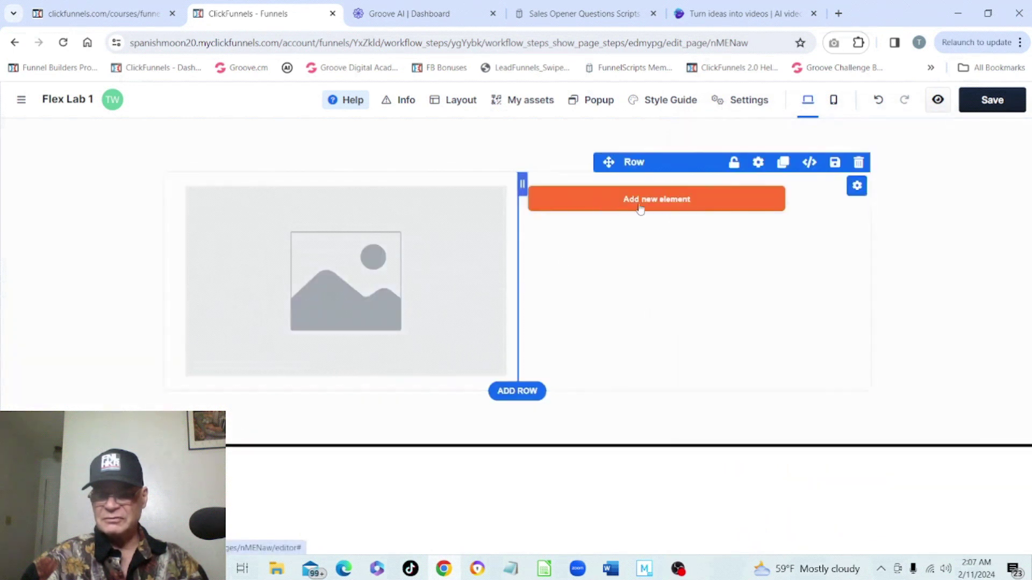
click(641, 208)
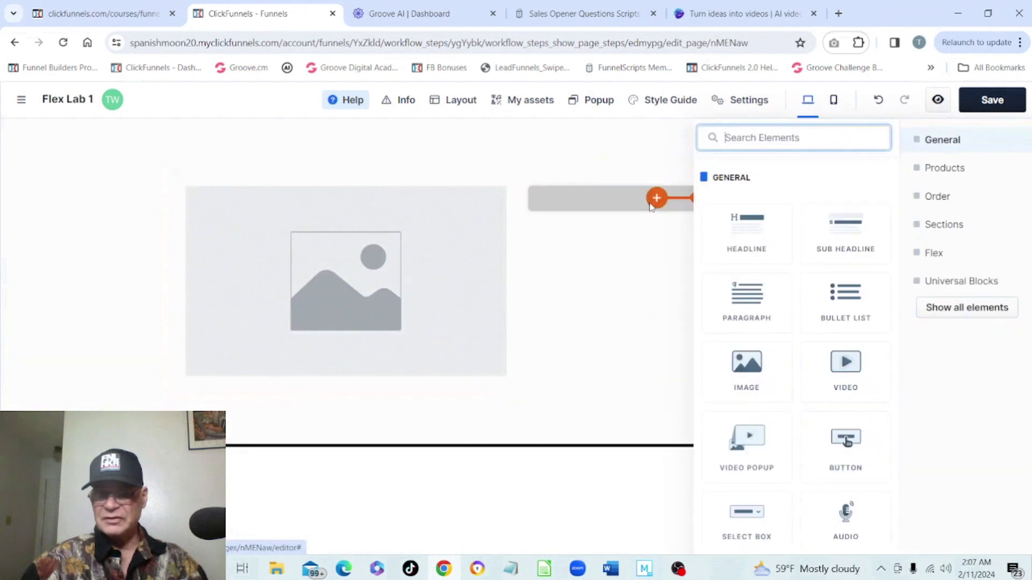
click(753, 299)
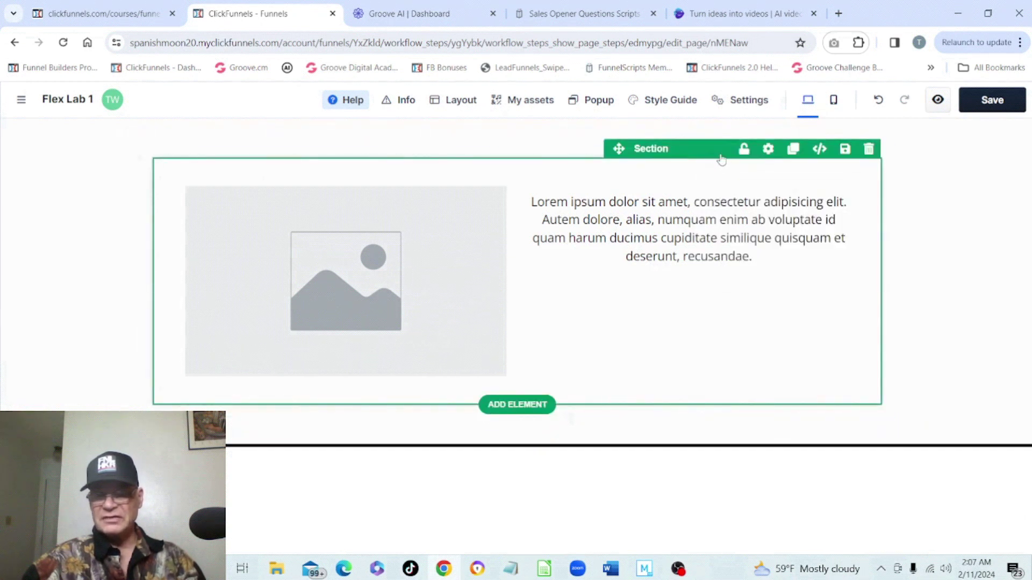
Add a section below the image-and-text block and drop a Flex Container into it.
mouse_move(728, 161)
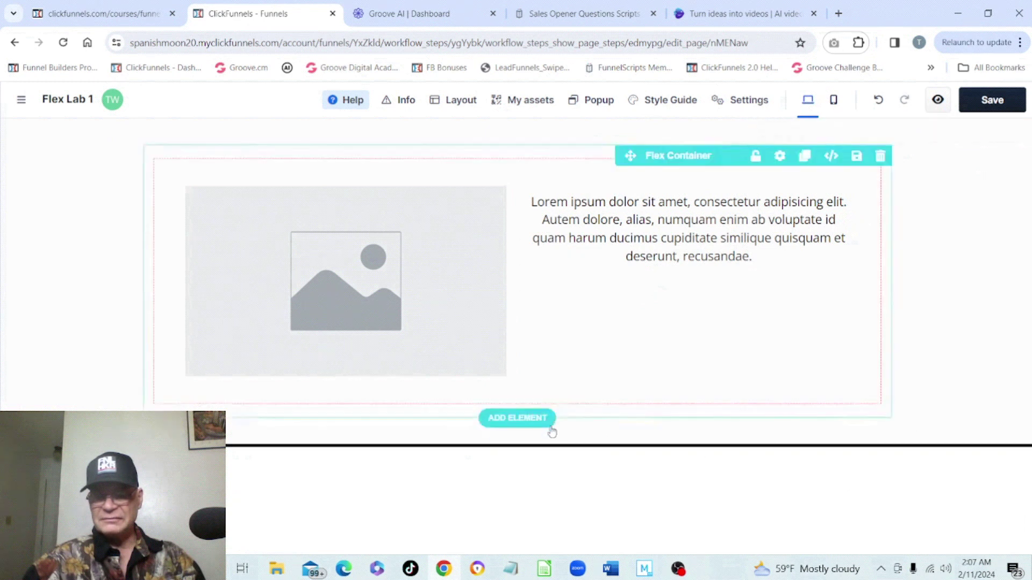
mouse_move(532, 454)
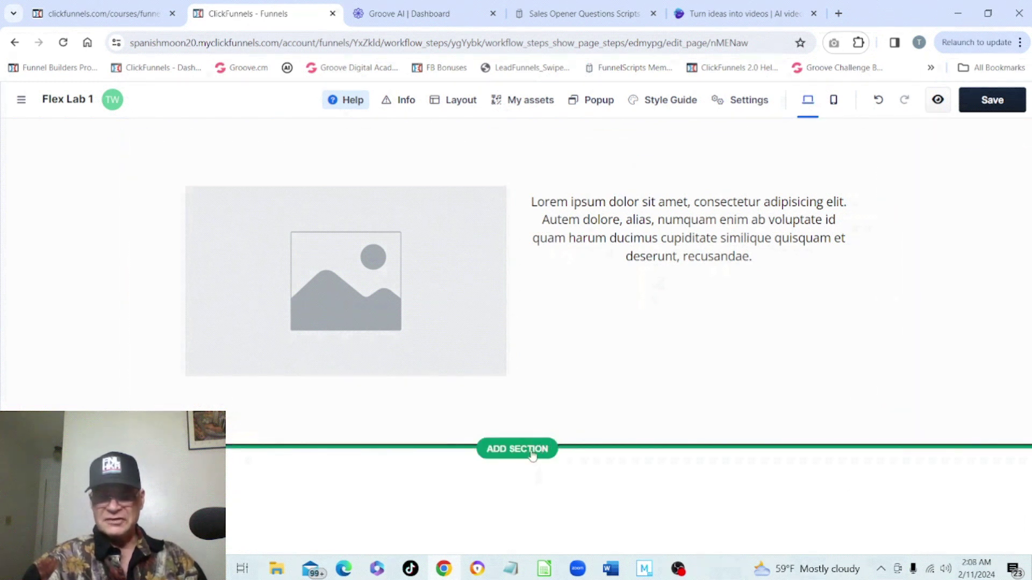
click(532, 455)
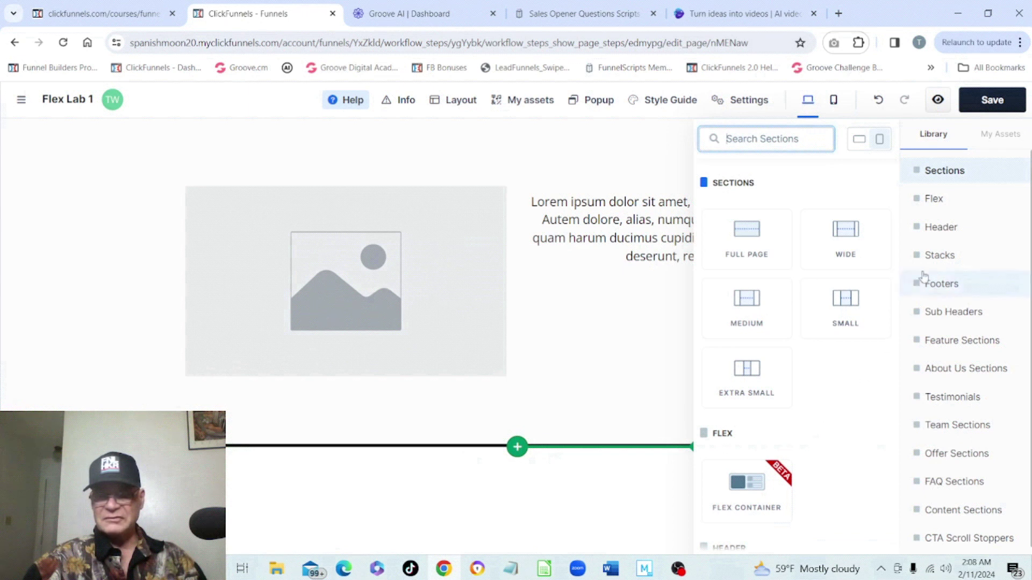
click(935, 199)
drag(732, 230, 585, 505)
click(581, 521)
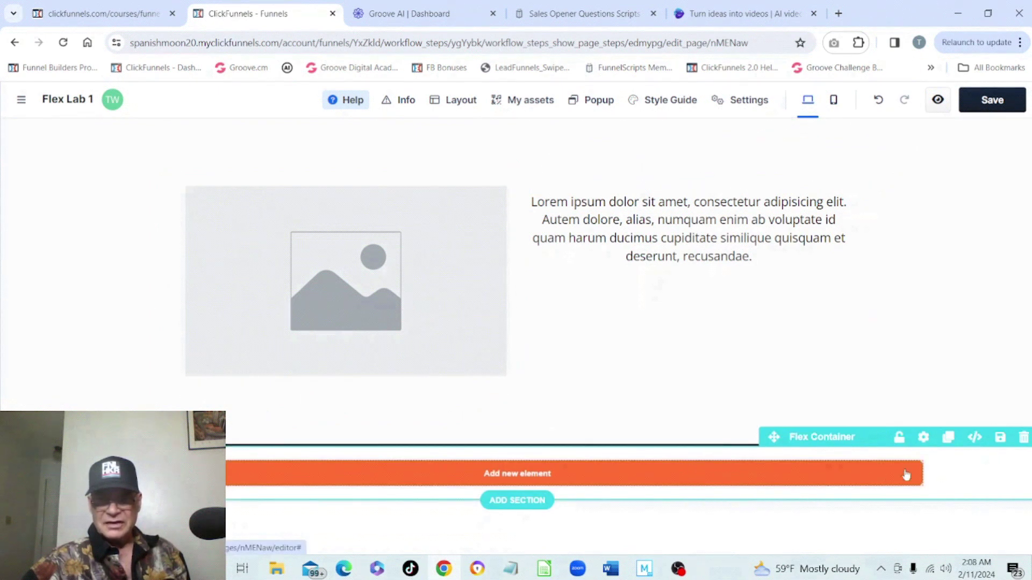
Delete the empty Flex Container and the image-and-text section, then save the page.
click(1023, 440)
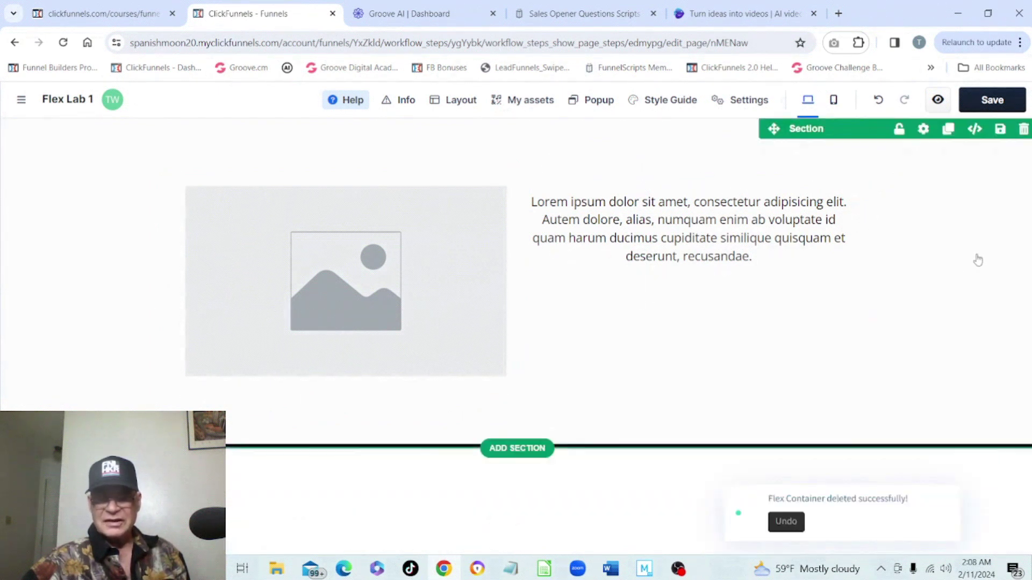
click(1024, 129)
click(993, 100)
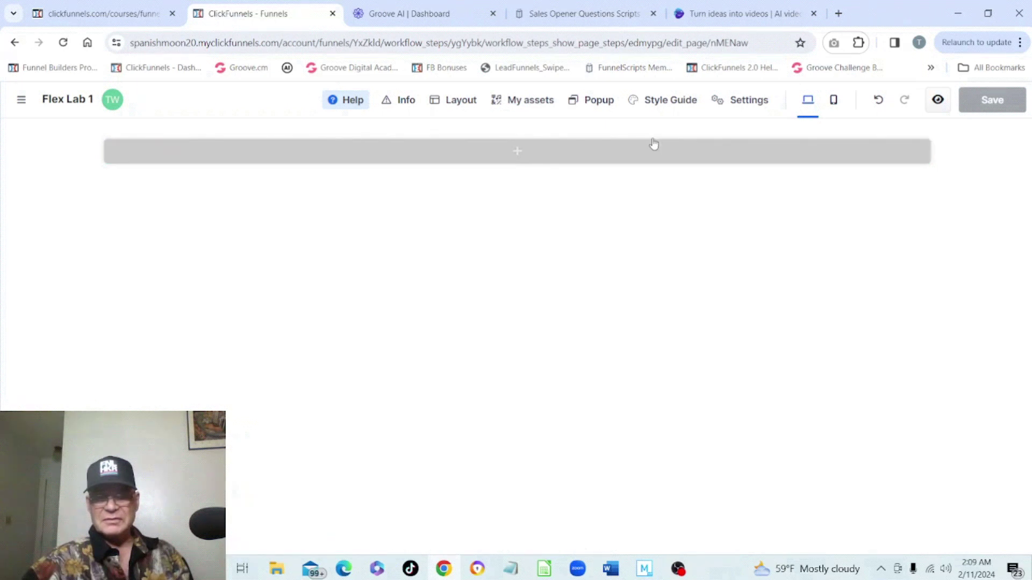
Place a Full Page section on the blank page and give it a 2 Columns row.
click(539, 154)
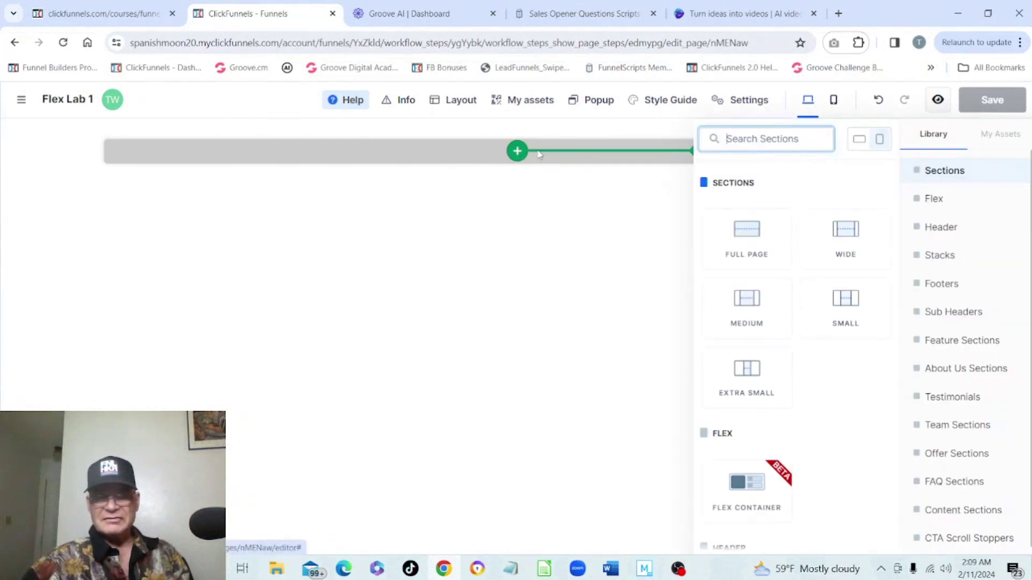
drag(755, 212, 748, 235)
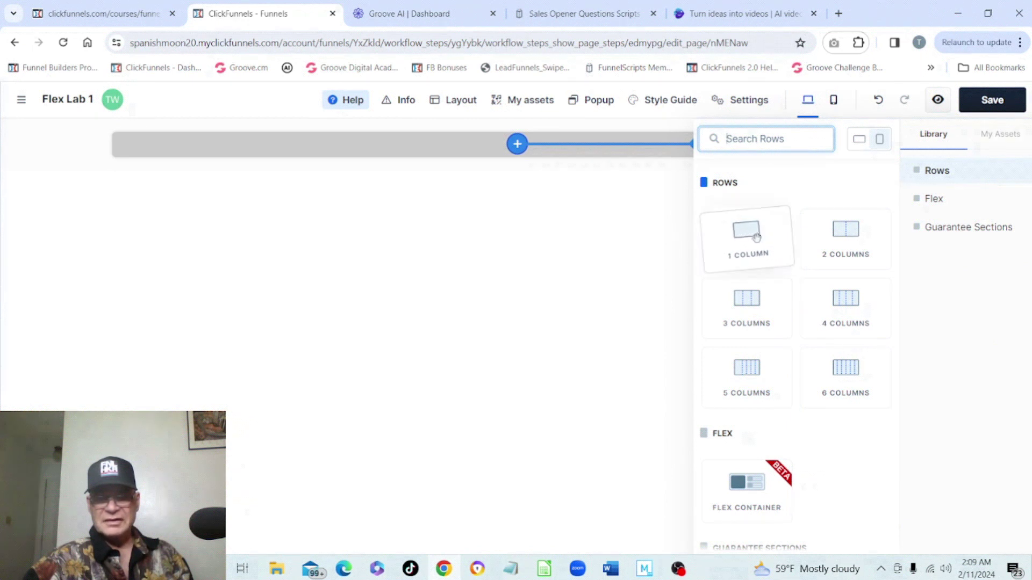
click(850, 232)
click(652, 228)
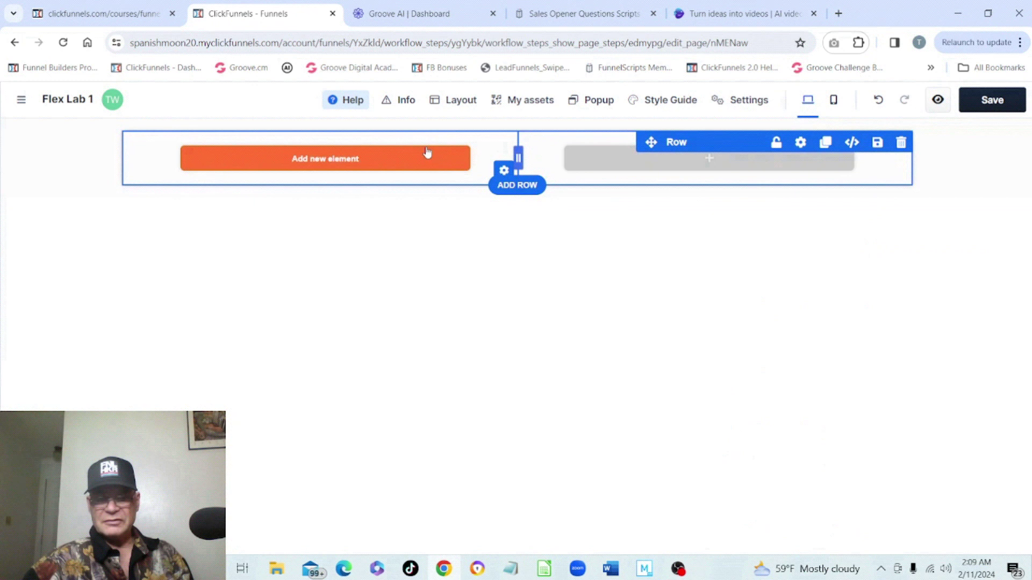
Drag an Image into the left column and a Paragraph into the right, then select the image.
click(421, 157)
drag(745, 361, 624, 298)
click(718, 167)
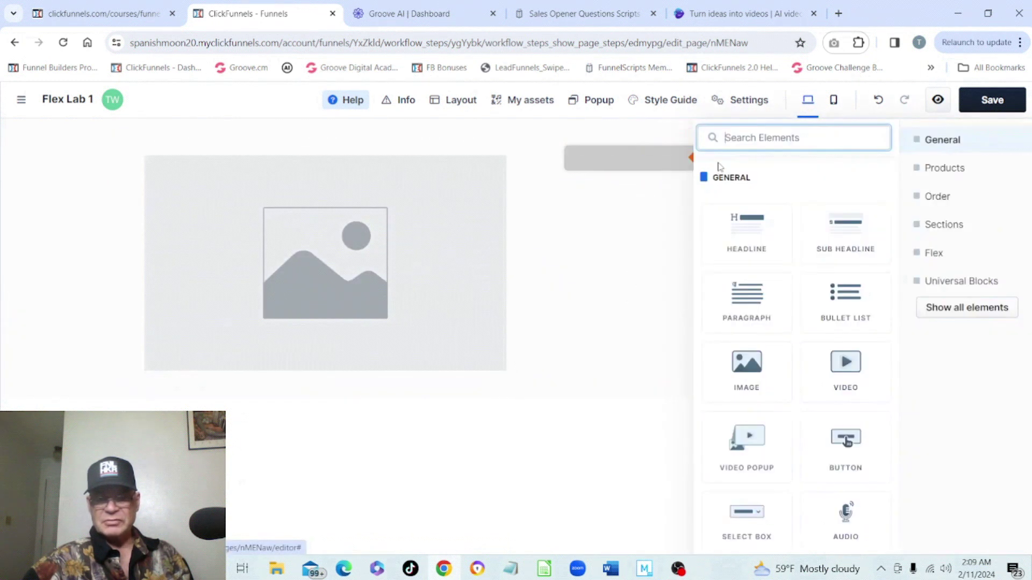
drag(747, 228, 665, 300)
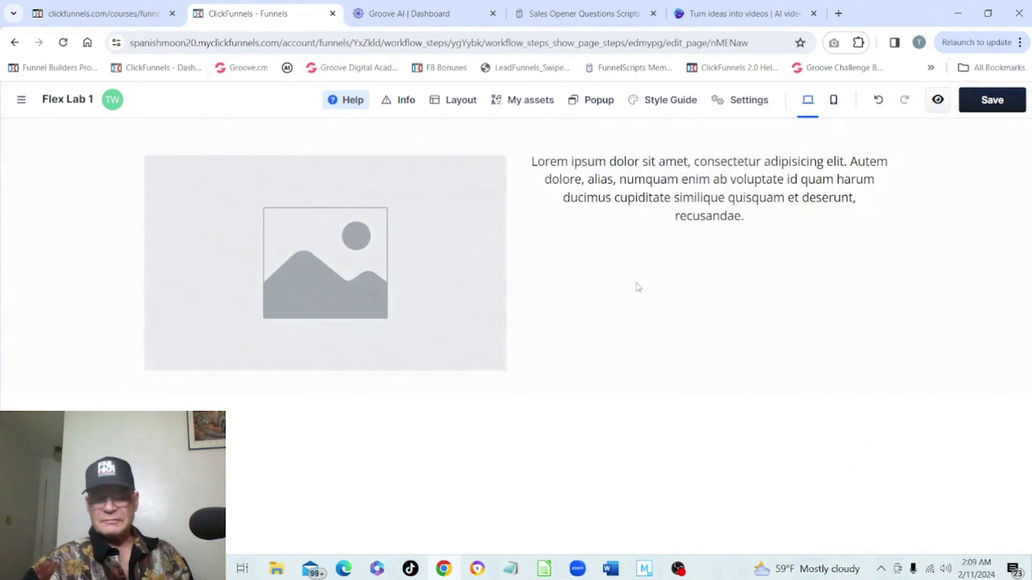
click(390, 243)
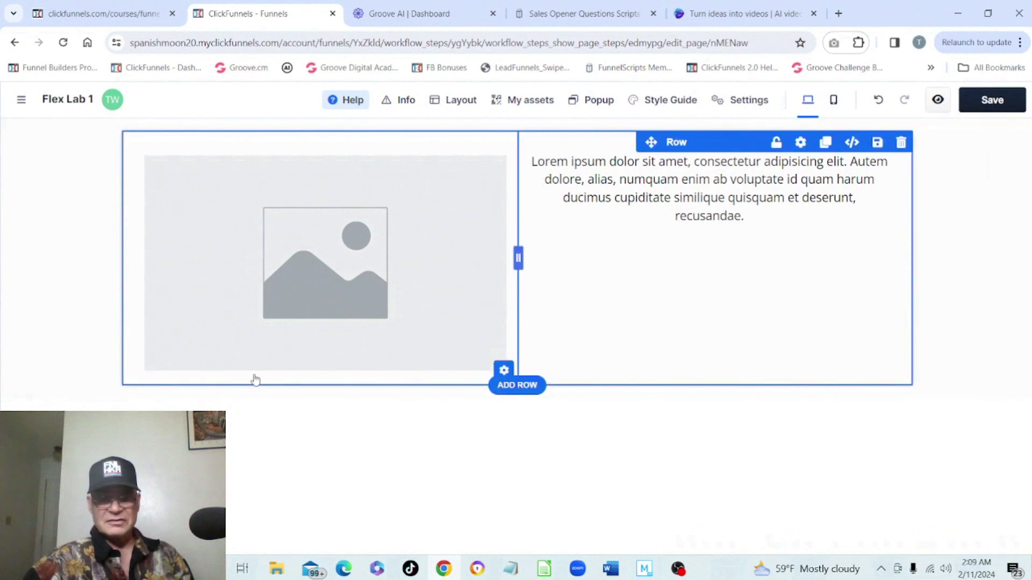
Add a 4 Columns row, then delete it and the image-and-paragraph row.
click(508, 387)
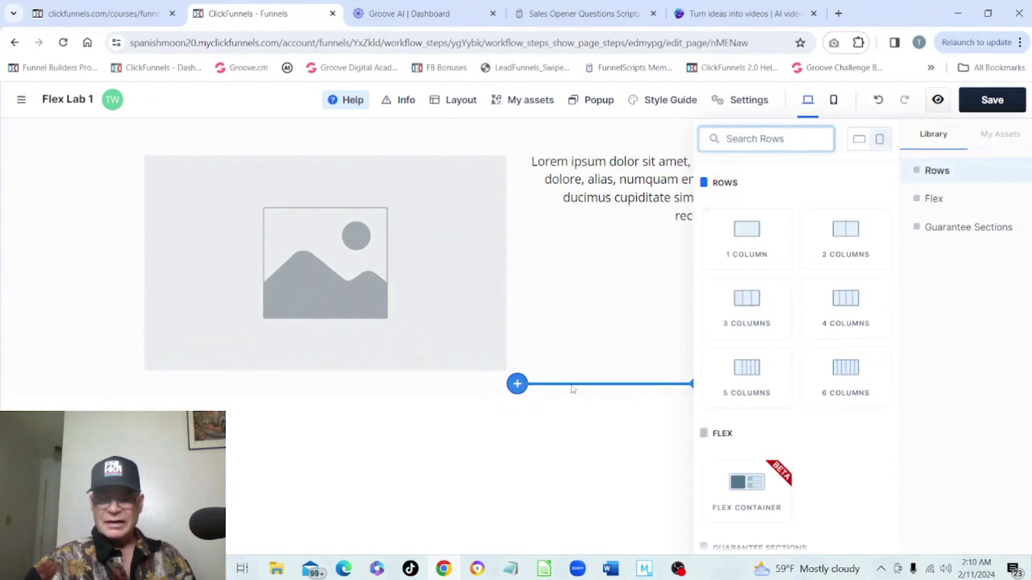
click(845, 301)
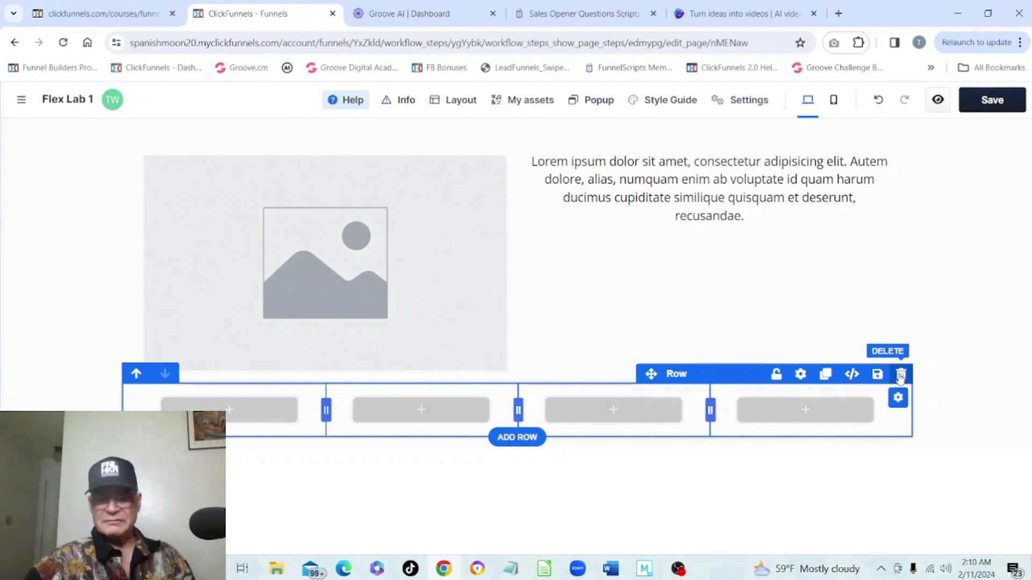
click(901, 375)
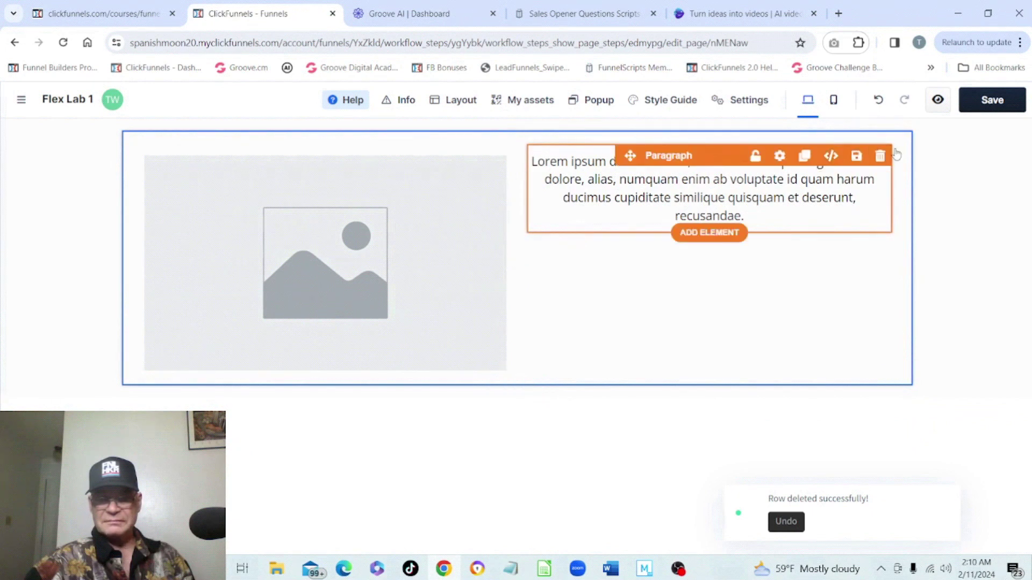
click(902, 144)
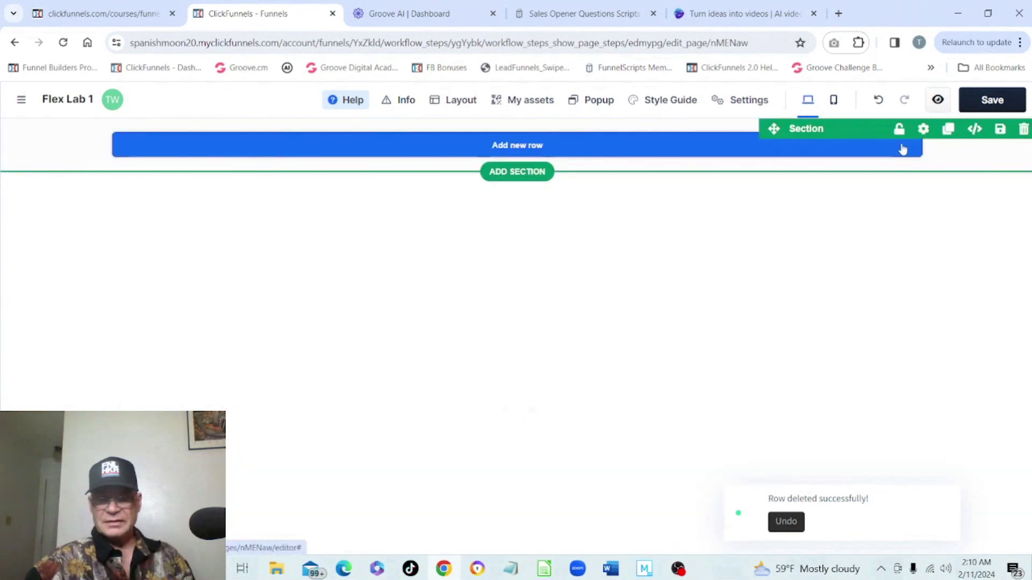
Delete the empty section and add a new Full Page section with a 2 Columns row.
click(1024, 130)
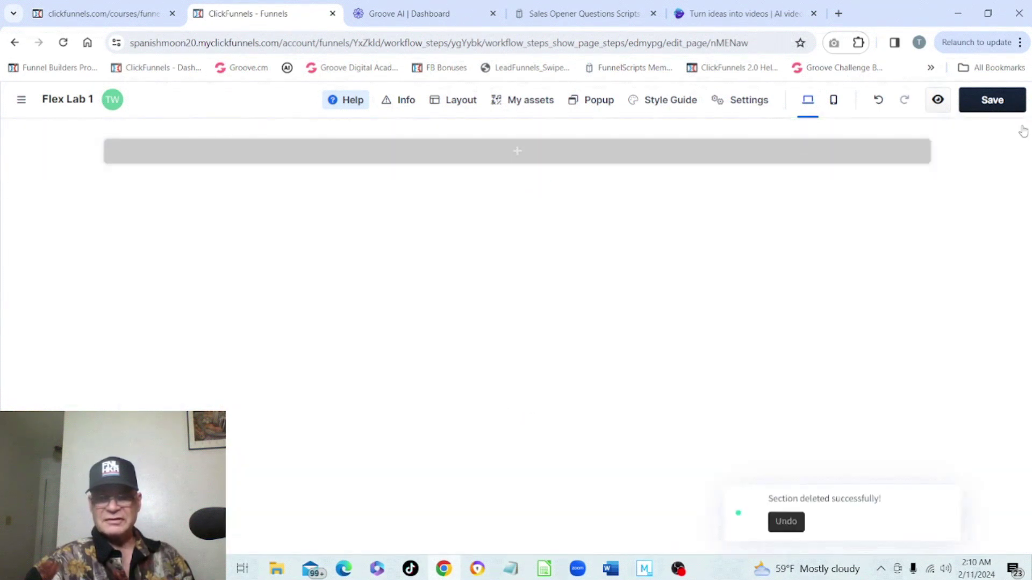
click(572, 150)
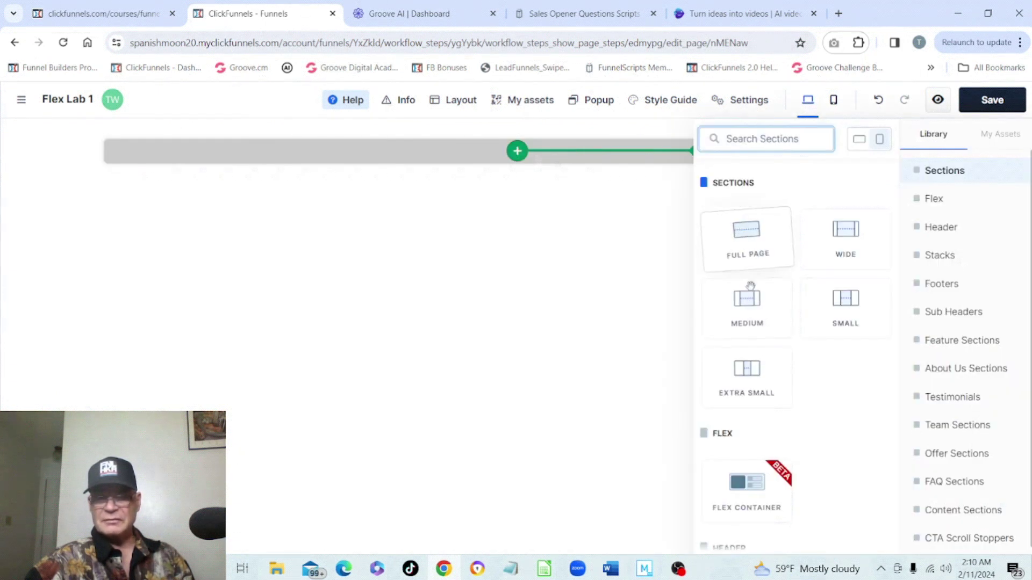
click(752, 239)
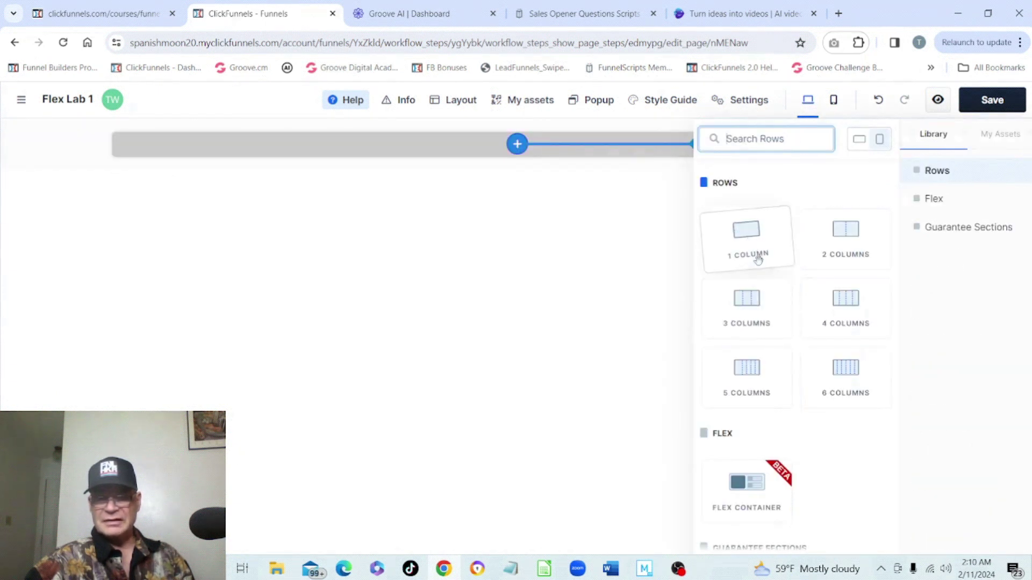
click(855, 235)
click(387, 169)
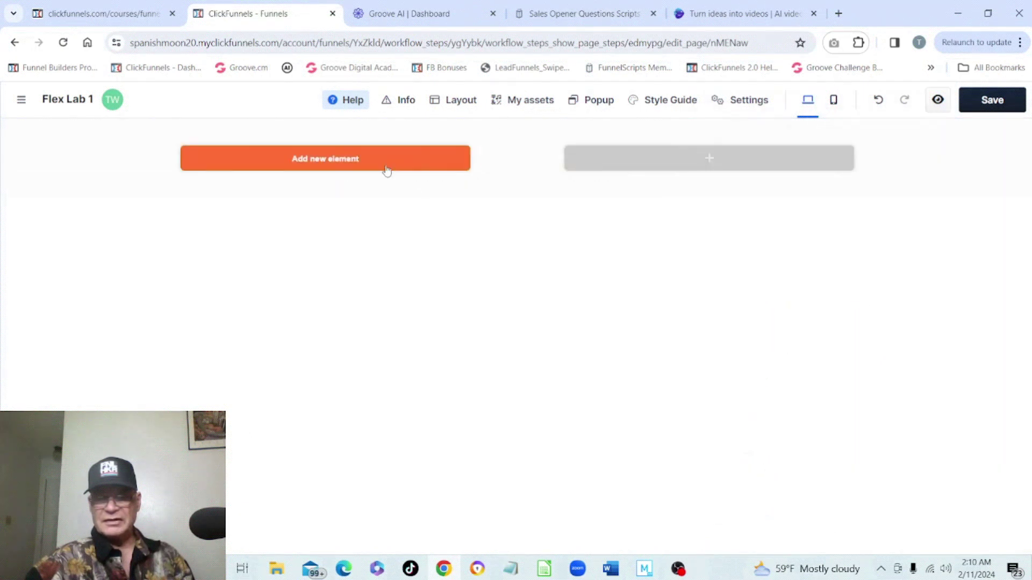
Place an Image on the left and a Headline with a Paragraph beneath it on the right.
click(400, 161)
click(747, 366)
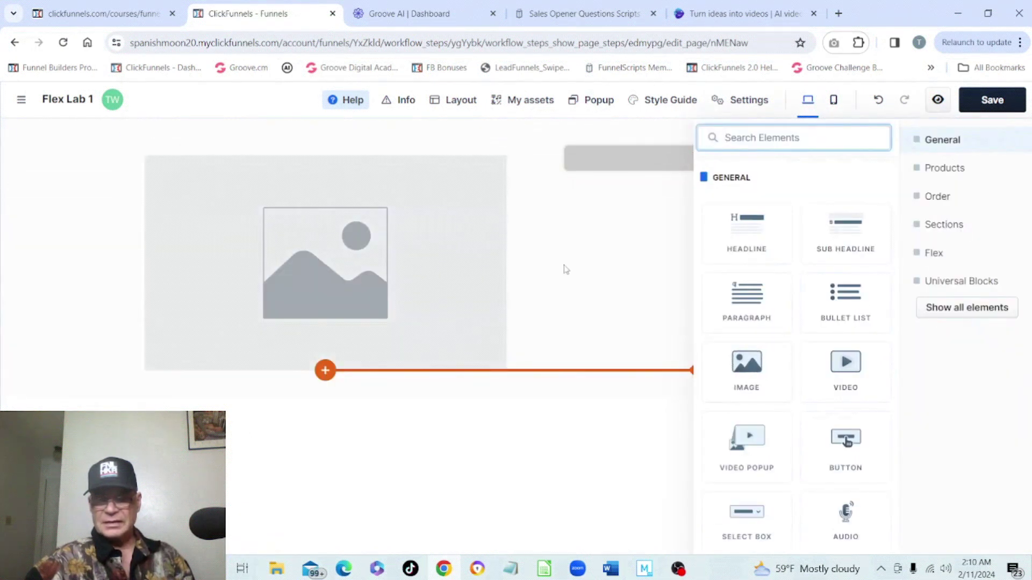
click(656, 171)
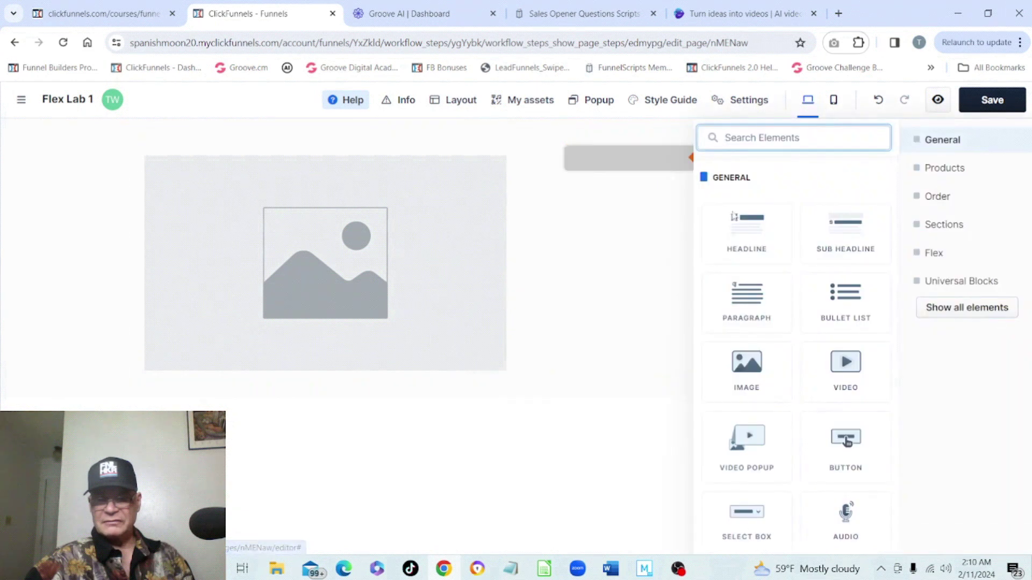
click(746, 231)
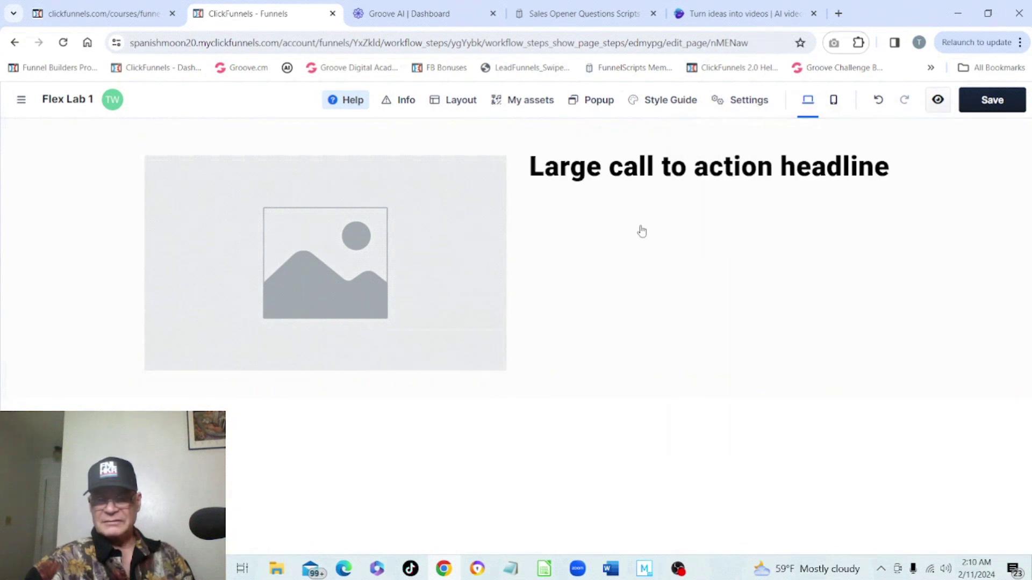
click(702, 194)
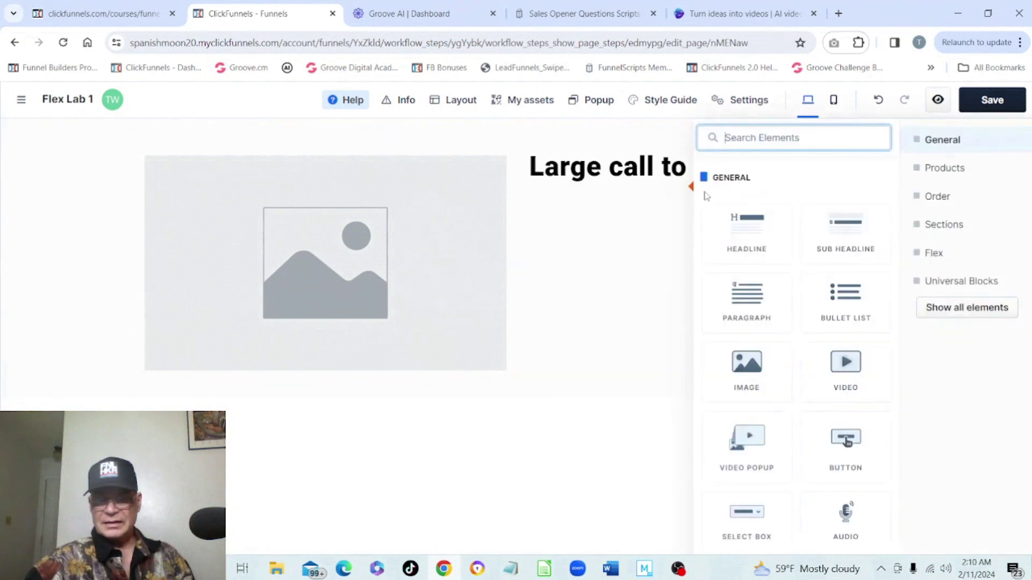
click(746, 303)
drag(706, 291, 627, 298)
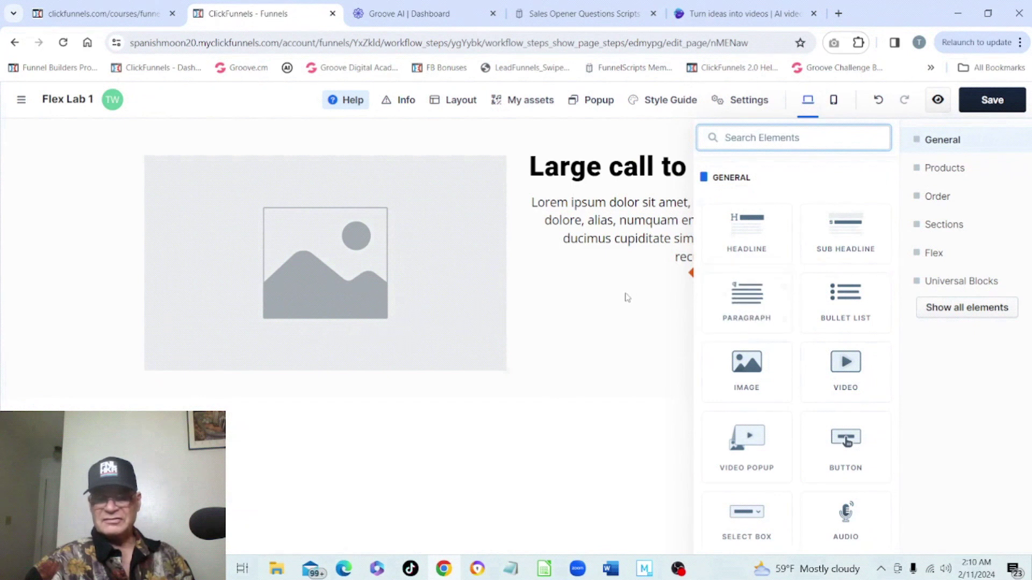
click(627, 298)
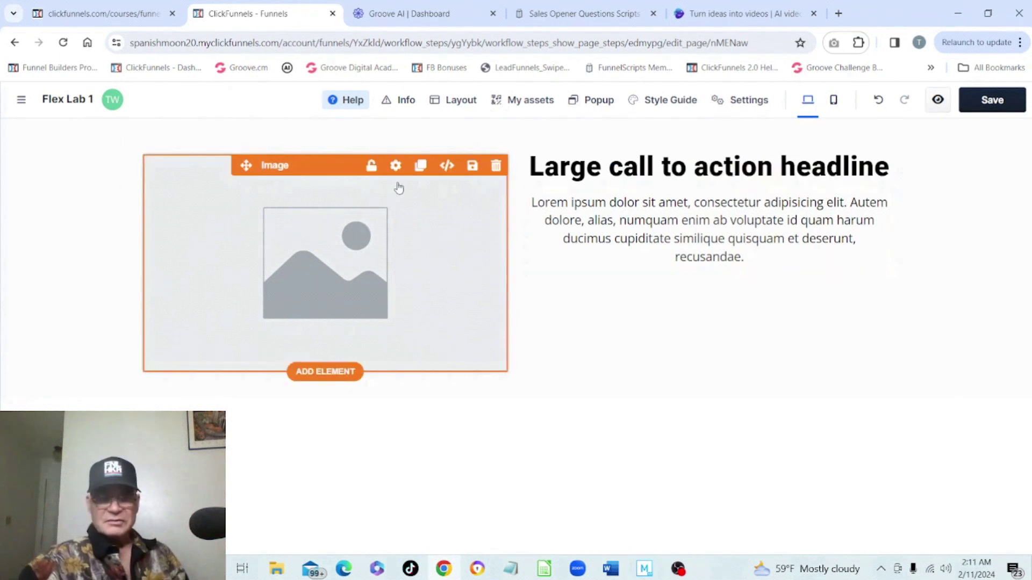
Upload the gold Union Jack shirt image from the Flex Video Assets folder.
click(396, 166)
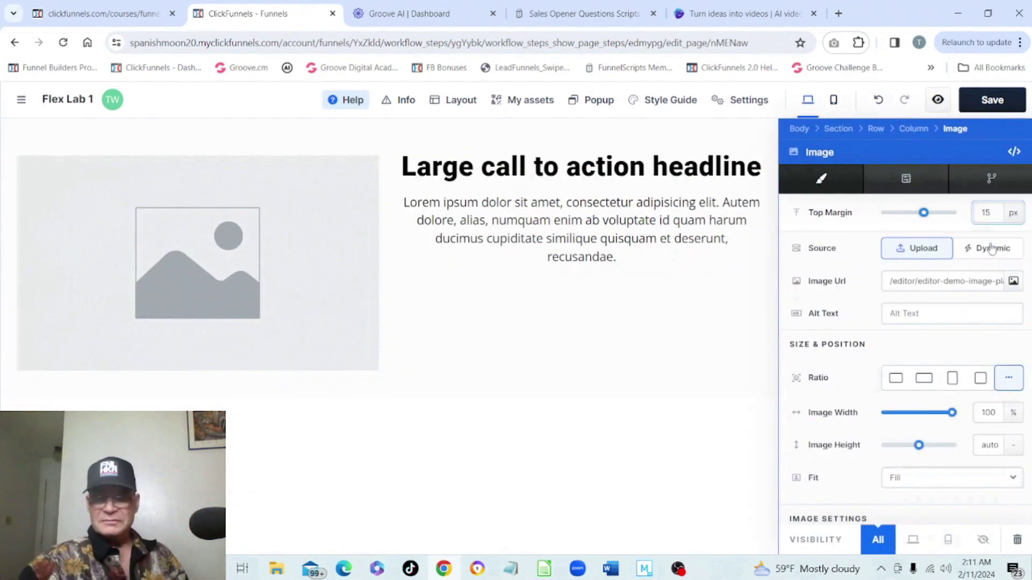
double_click(225, 200)
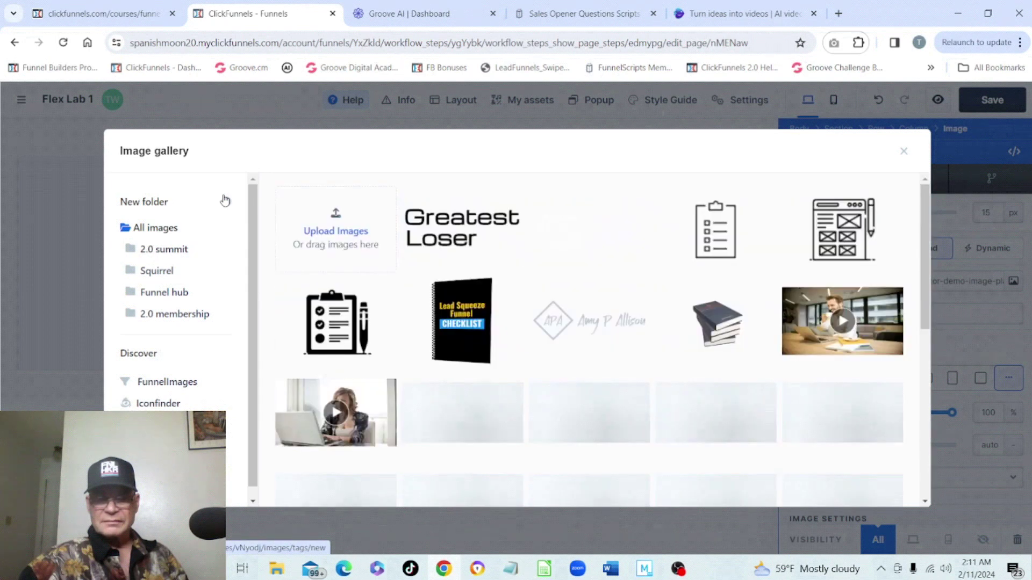
click(336, 232)
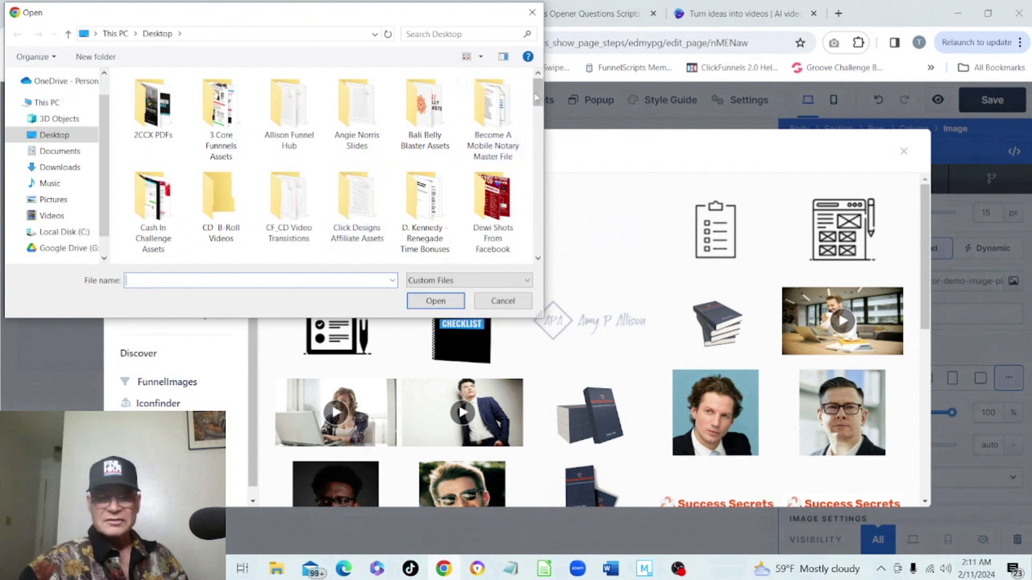
scroll(486, 134, down, 3)
double_click(488, 159)
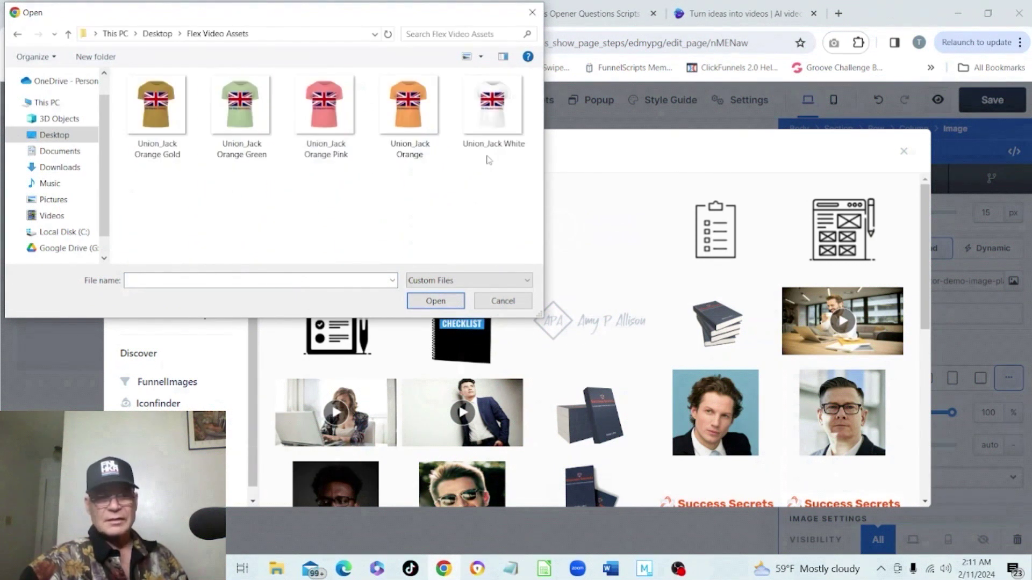
double_click(159, 129)
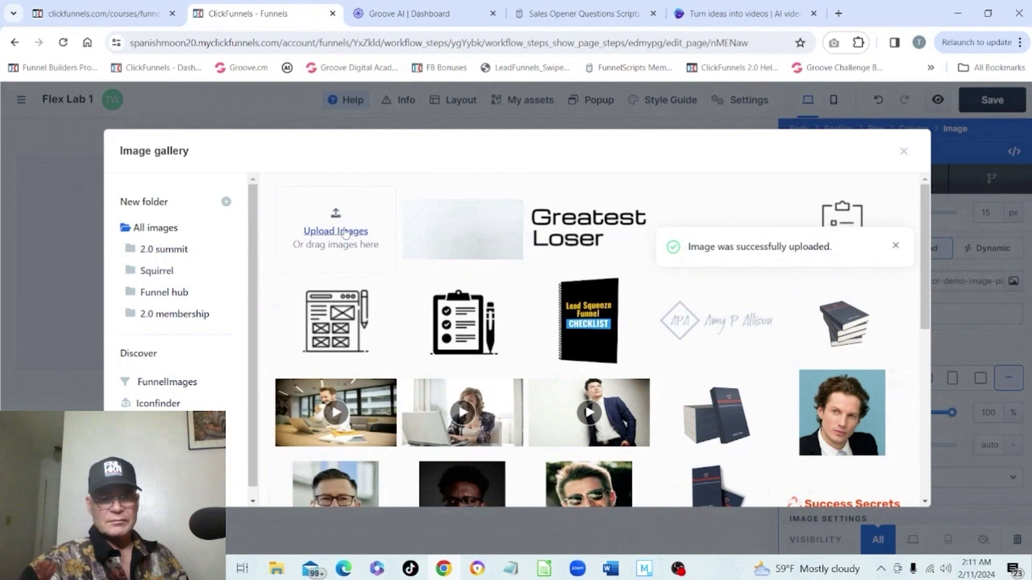
Upload the green, pink, orange and white shirt images to the gallery.
click(347, 233)
click(241, 107)
click(433, 301)
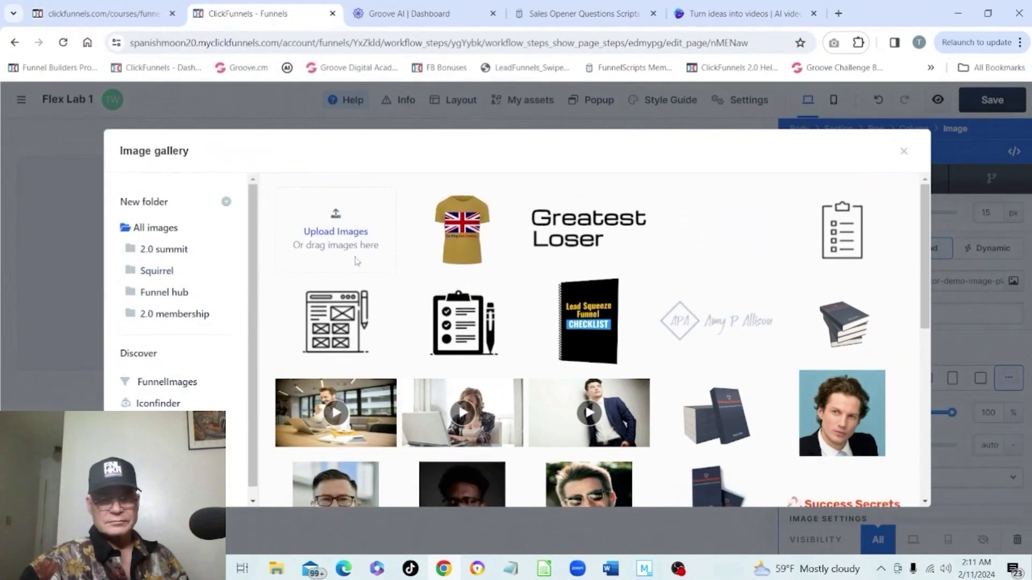
click(357, 234)
double_click(350, 141)
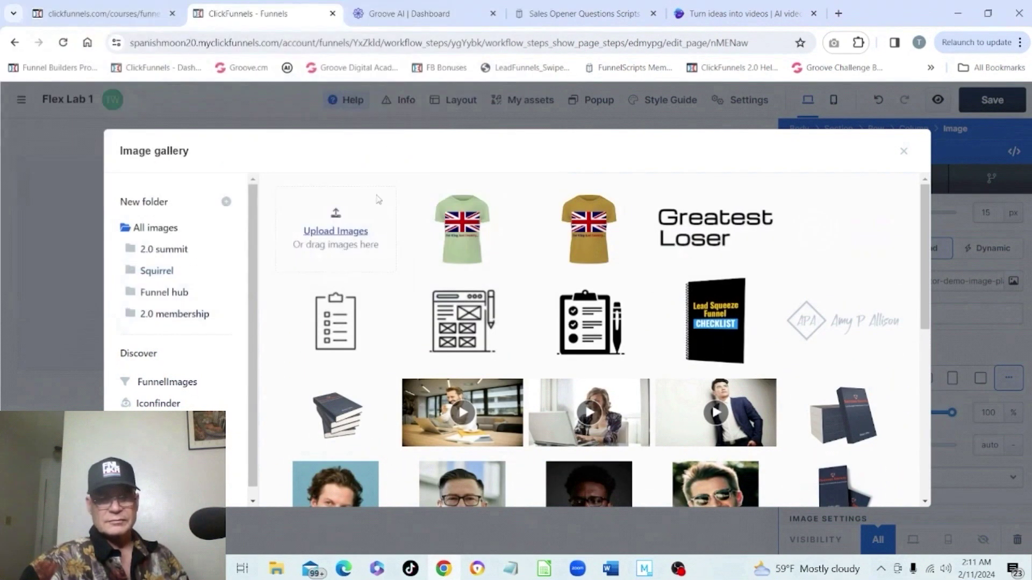
click(352, 233)
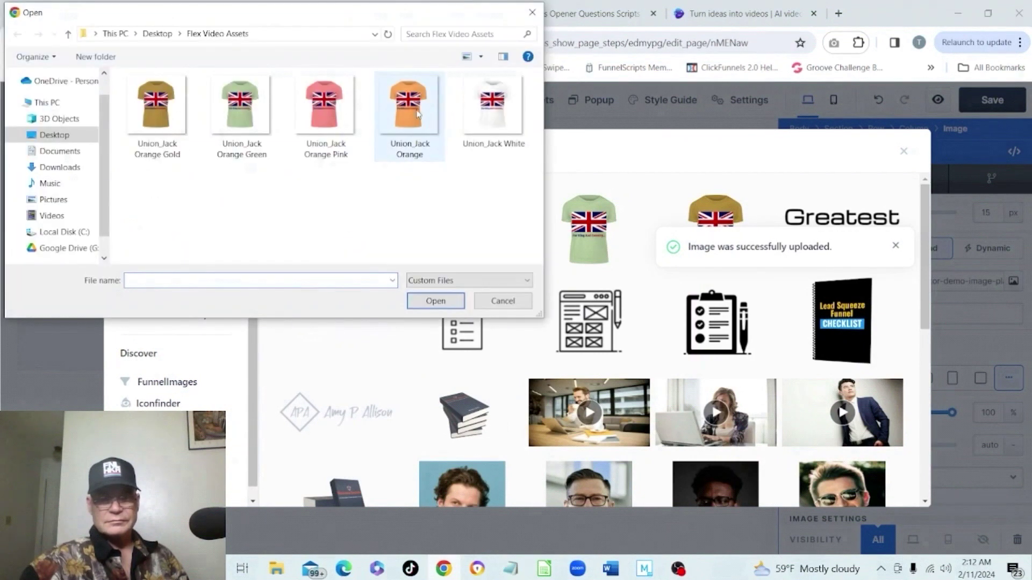
double_click(409, 113)
click(355, 235)
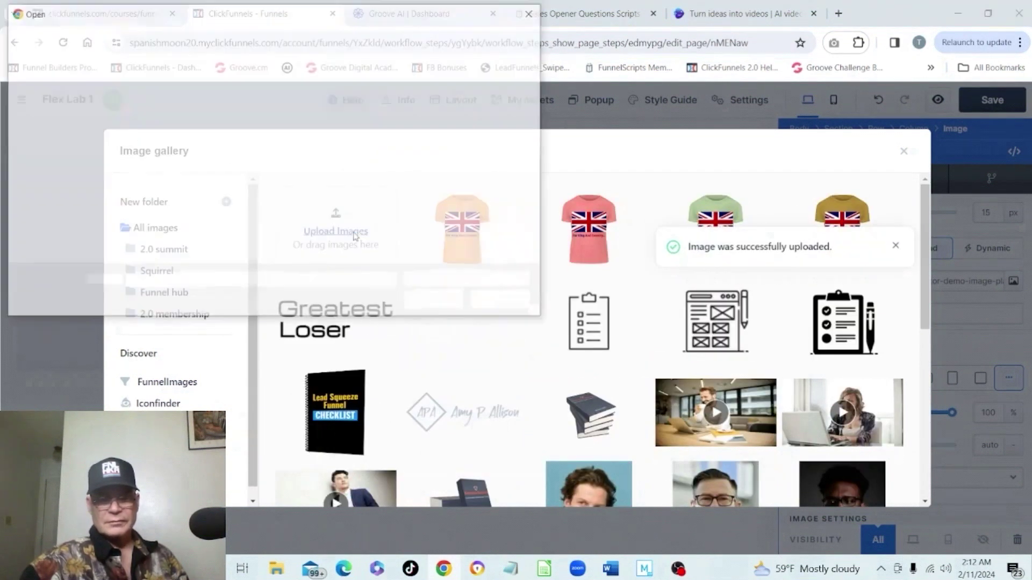
click(491, 102)
click(429, 300)
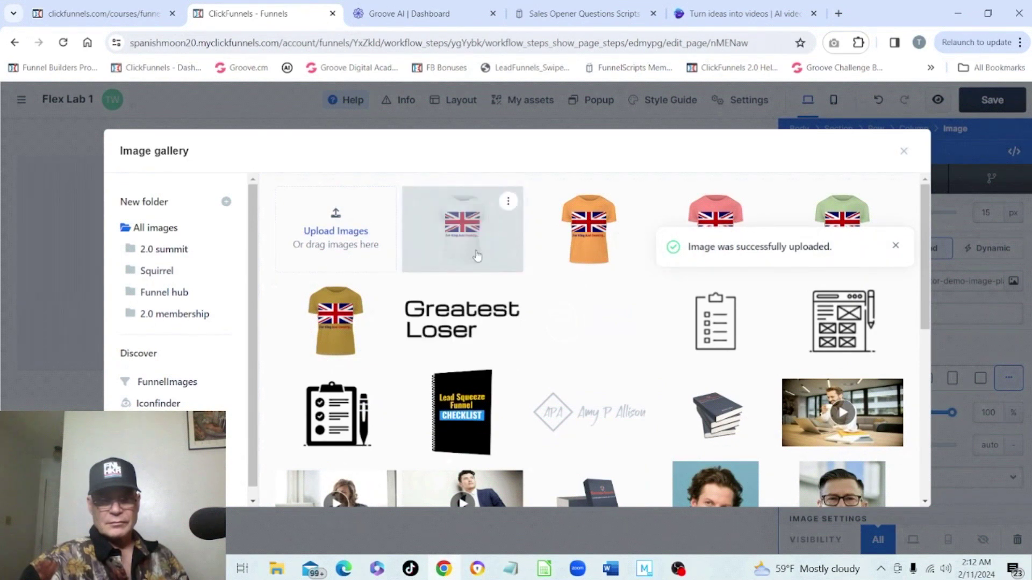
Use the white Union Jack shirt as the image, then select it on the page.
click(461, 242)
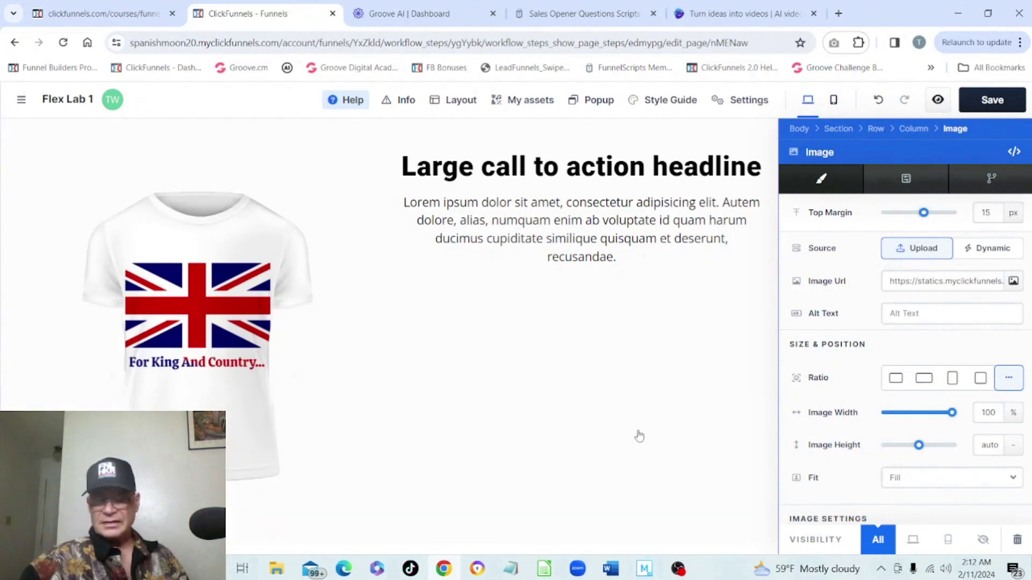
click(679, 384)
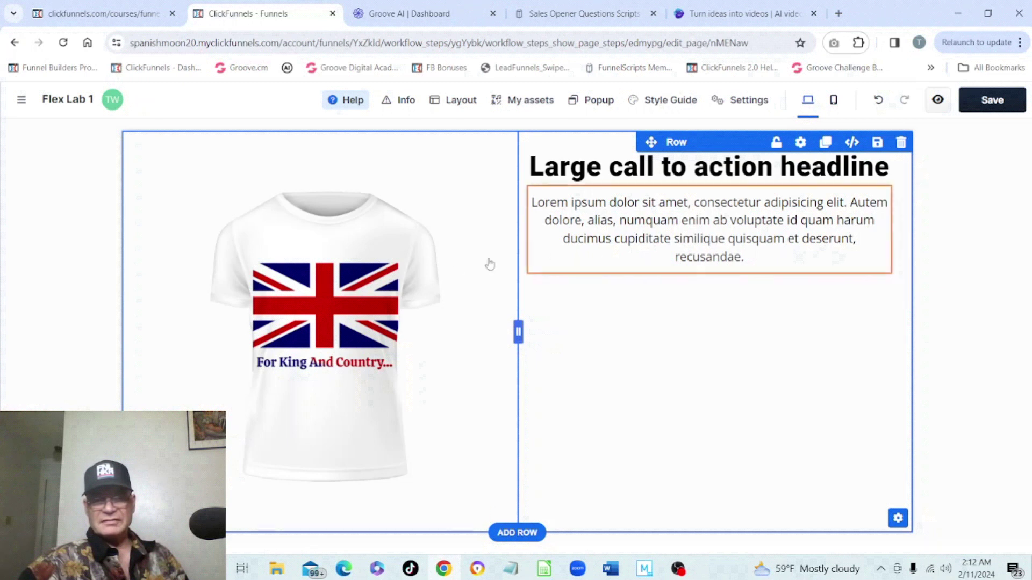
click(368, 281)
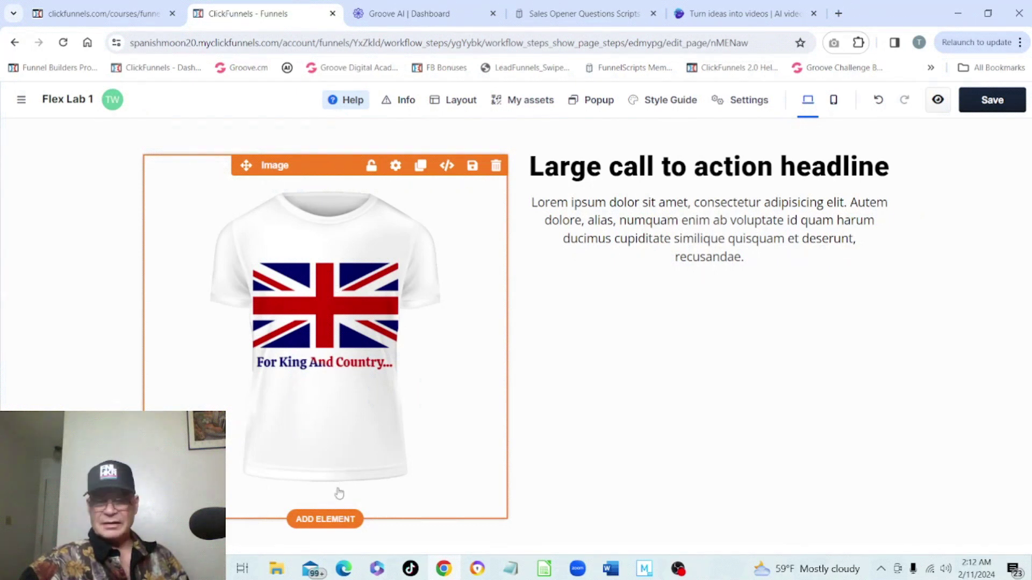
Drop a Flex Container below the shirt image.
click(329, 520)
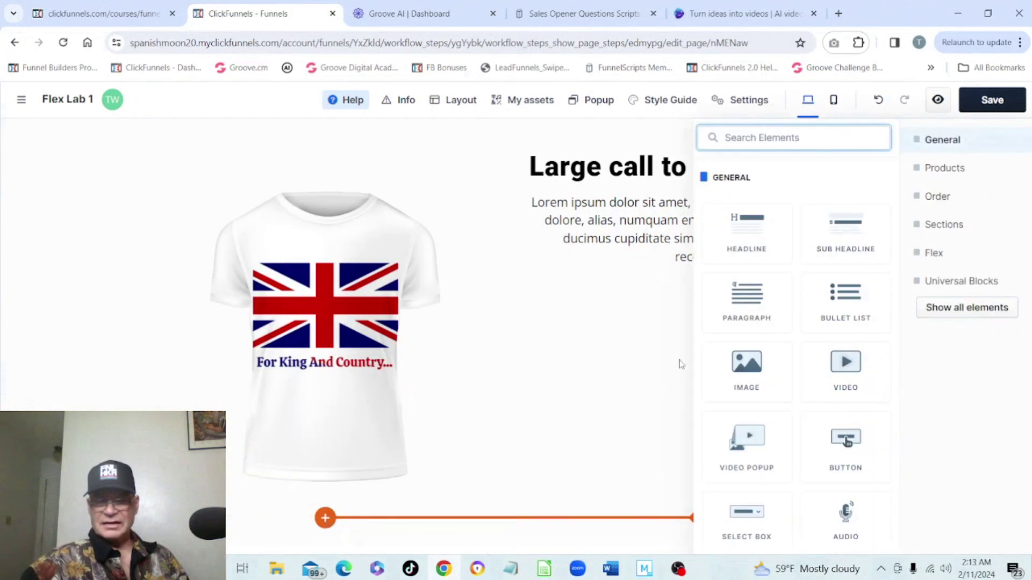
click(938, 265)
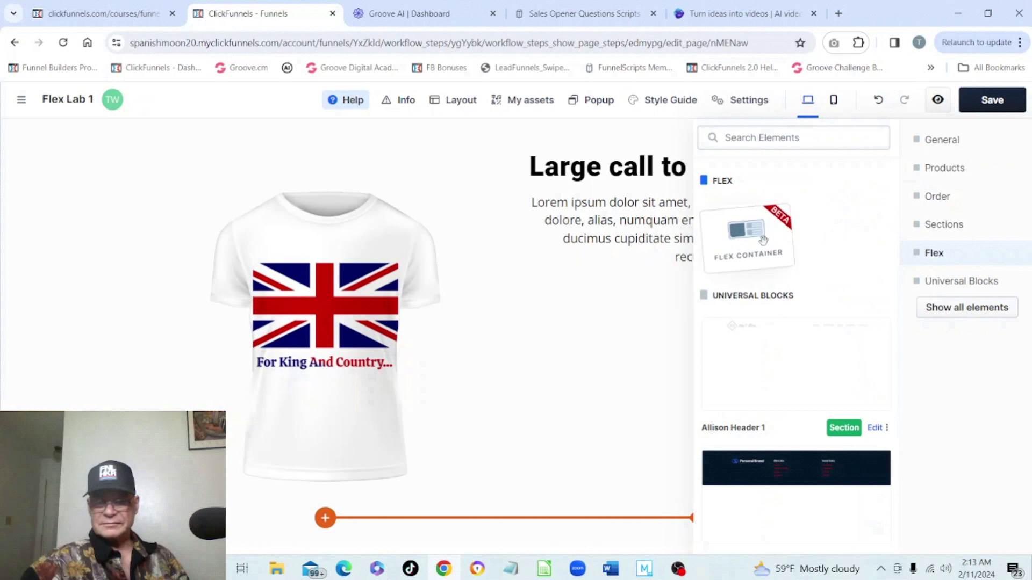
drag(763, 239, 459, 460)
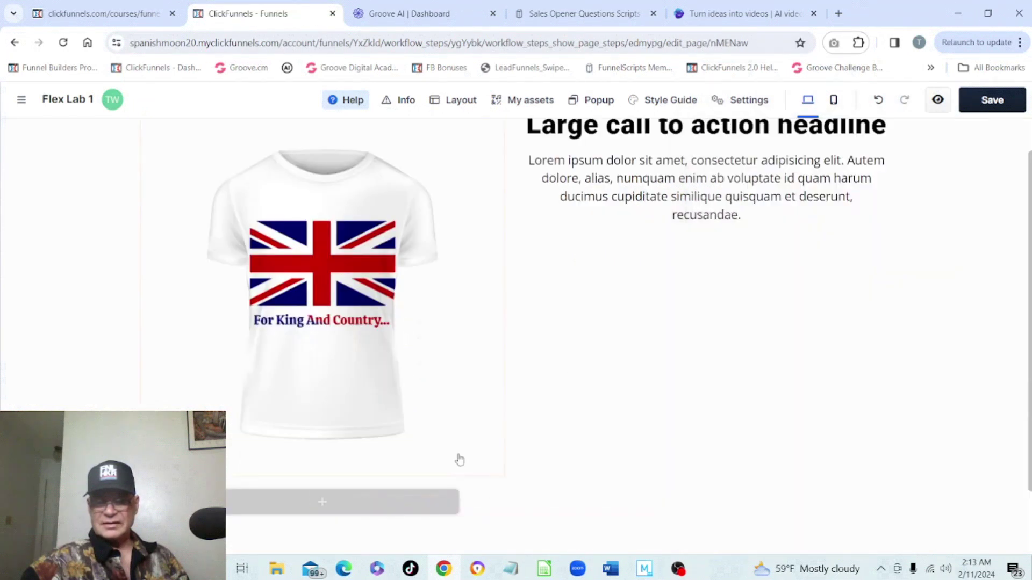
Add a full-page section with an empty four-column row inside the new Flex Container.
click(340, 506)
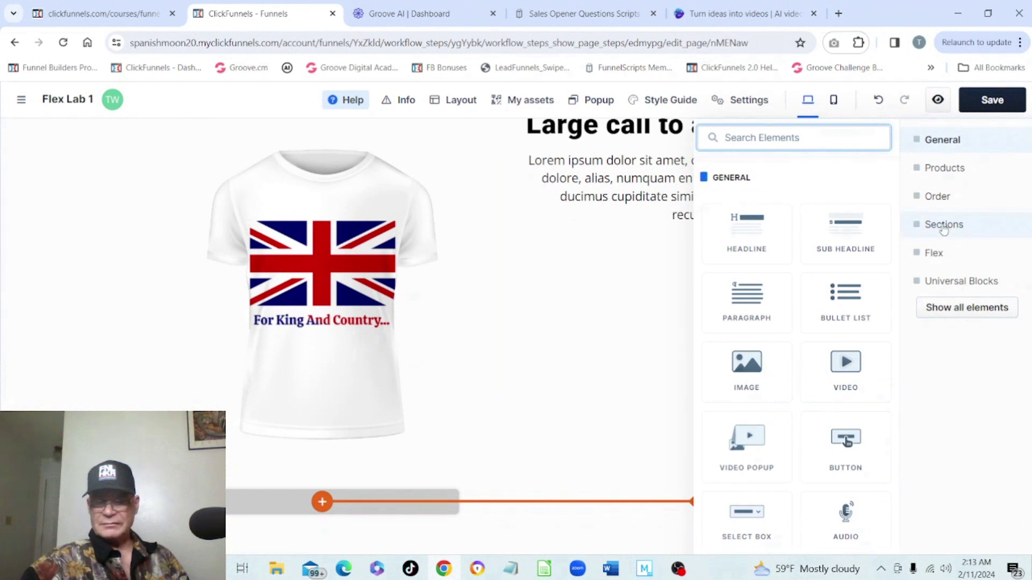
click(944, 229)
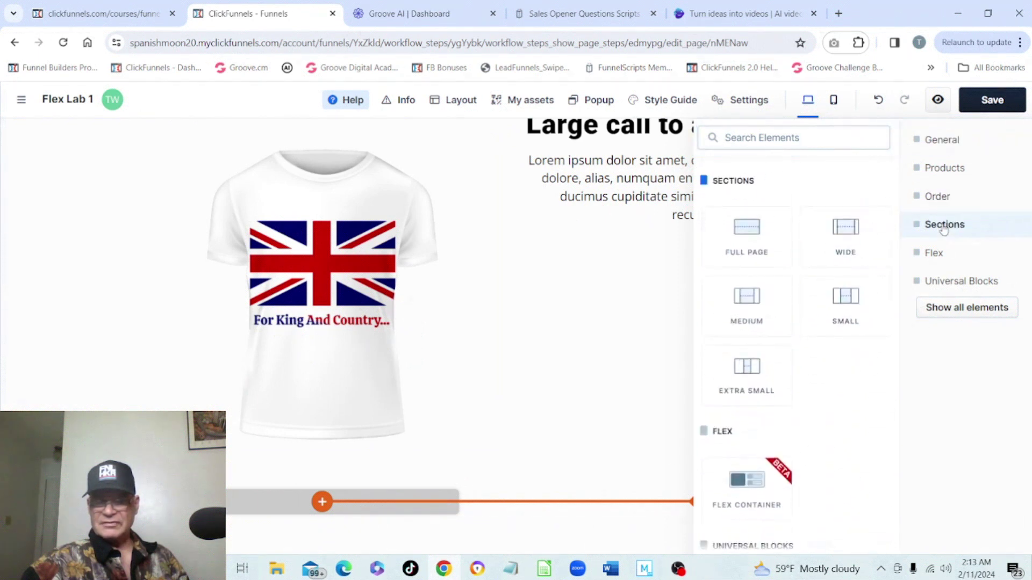
click(747, 231)
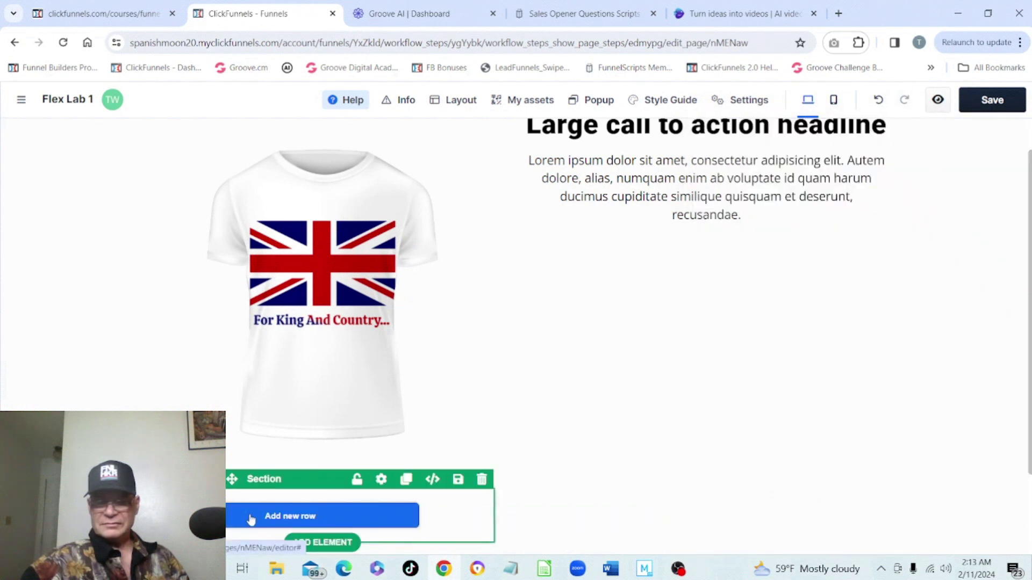
click(249, 514)
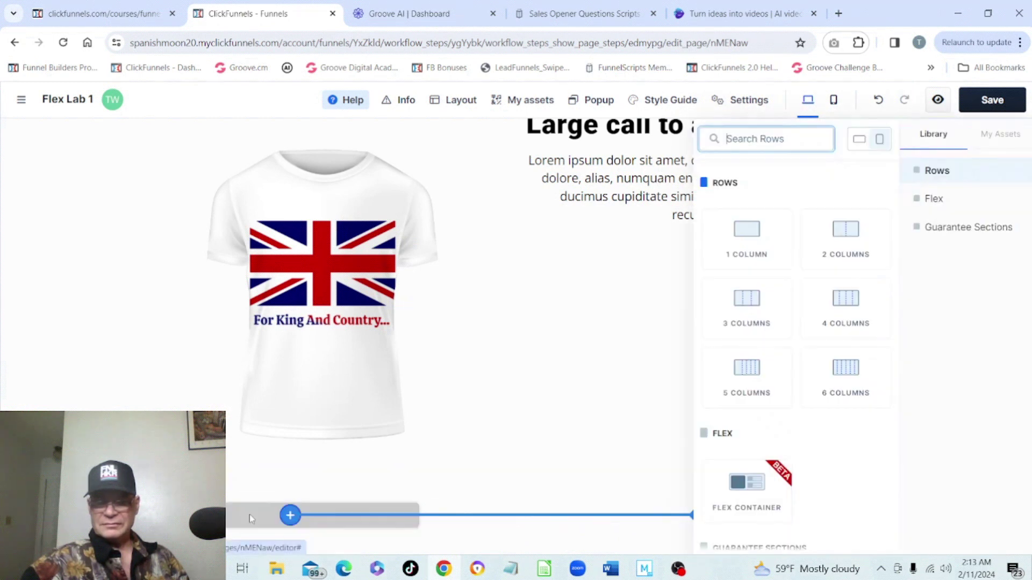
click(844, 311)
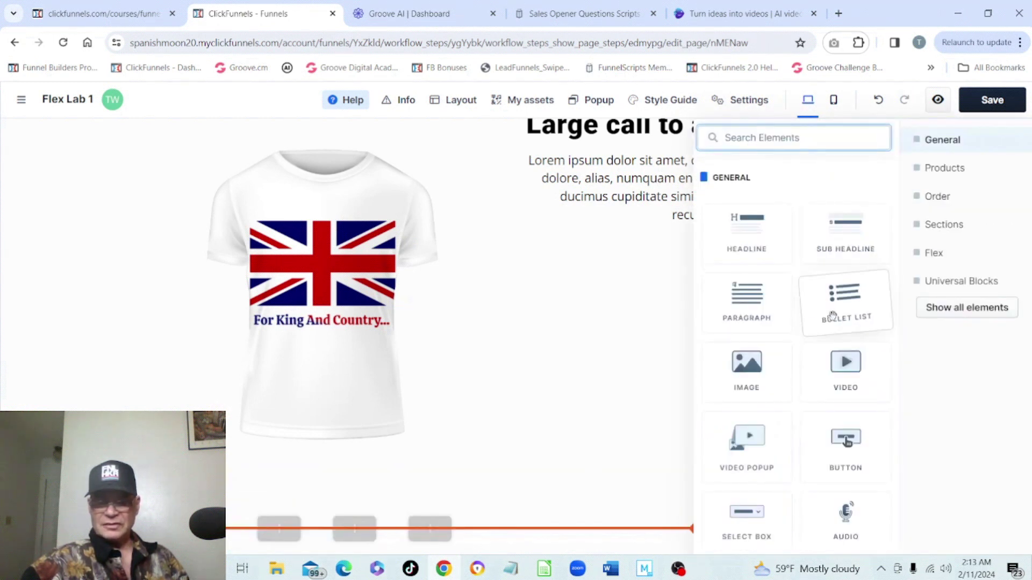
click(530, 424)
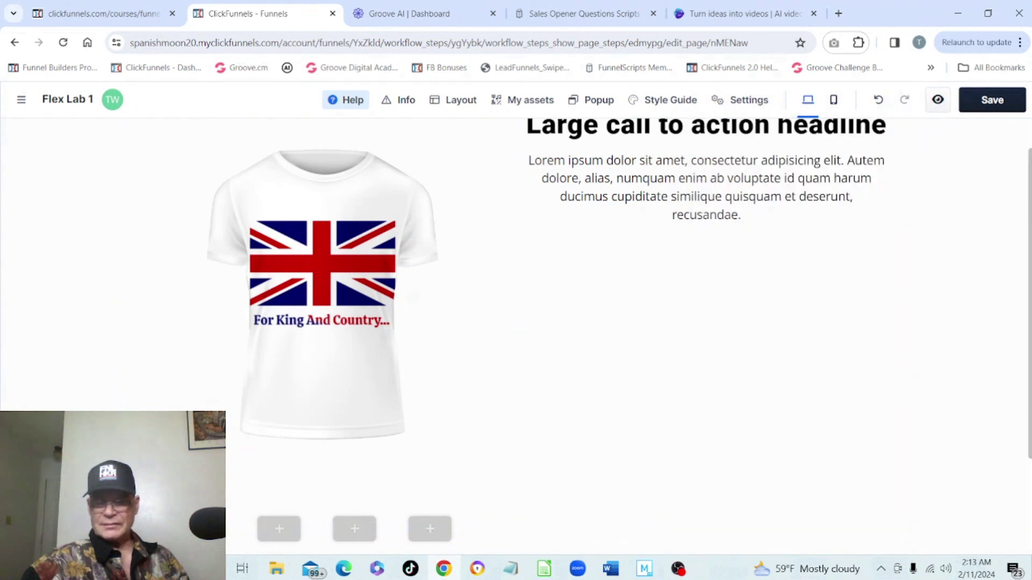
scroll(211, 410, down, 3)
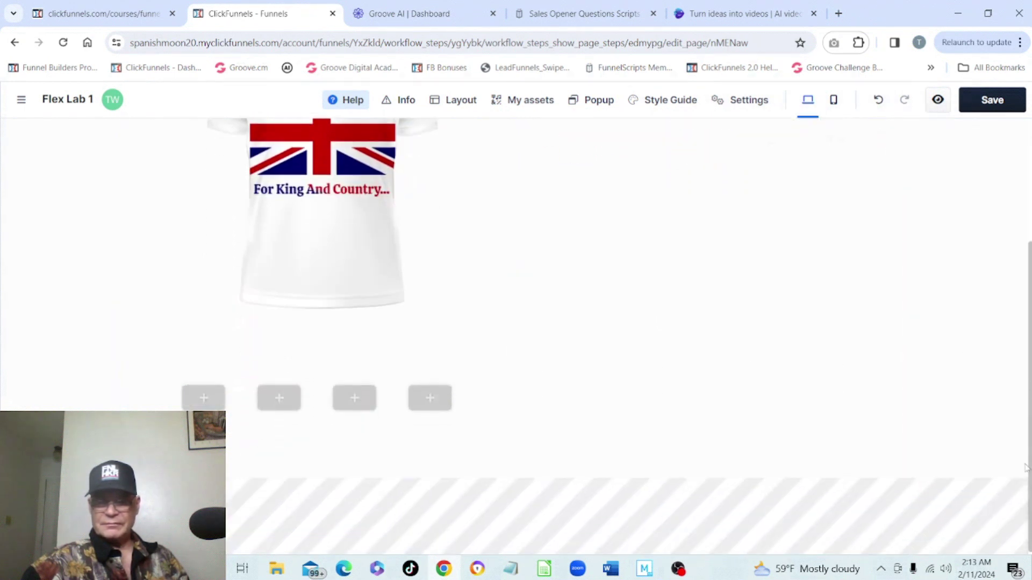
Add an image to the first column and set it to the orange t-shirt picture.
mouse_move(211, 410)
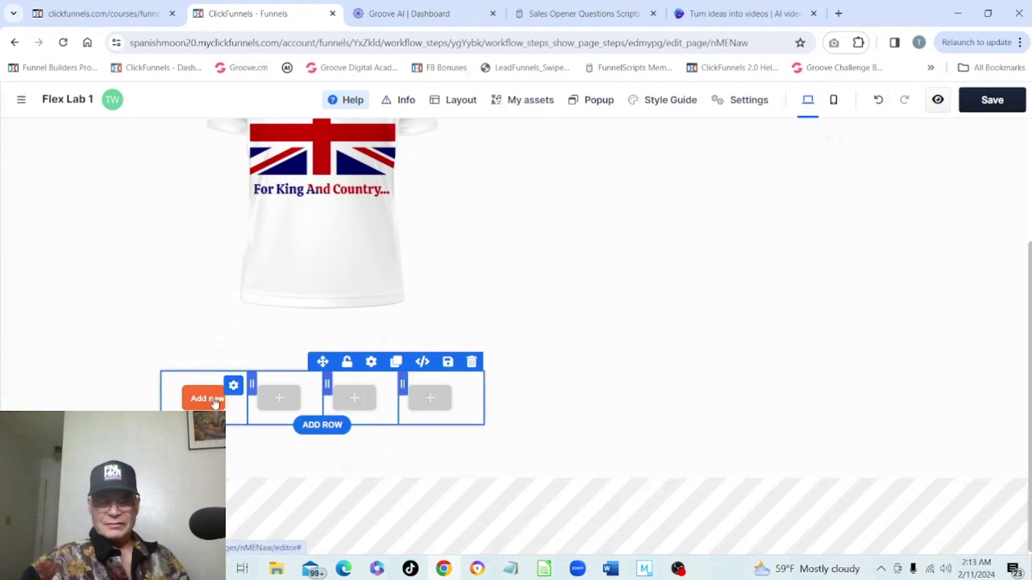
click(214, 400)
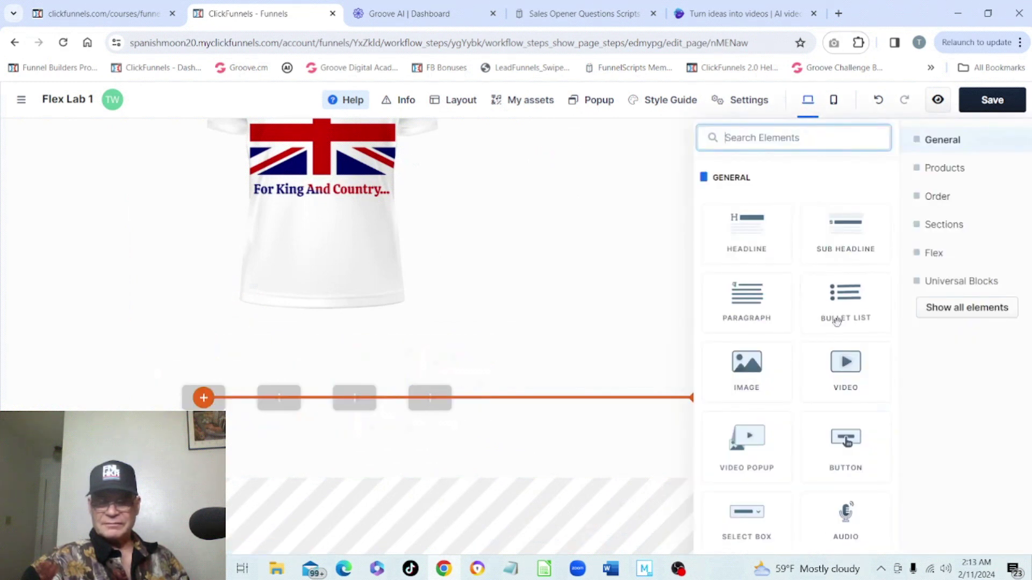
click(756, 367)
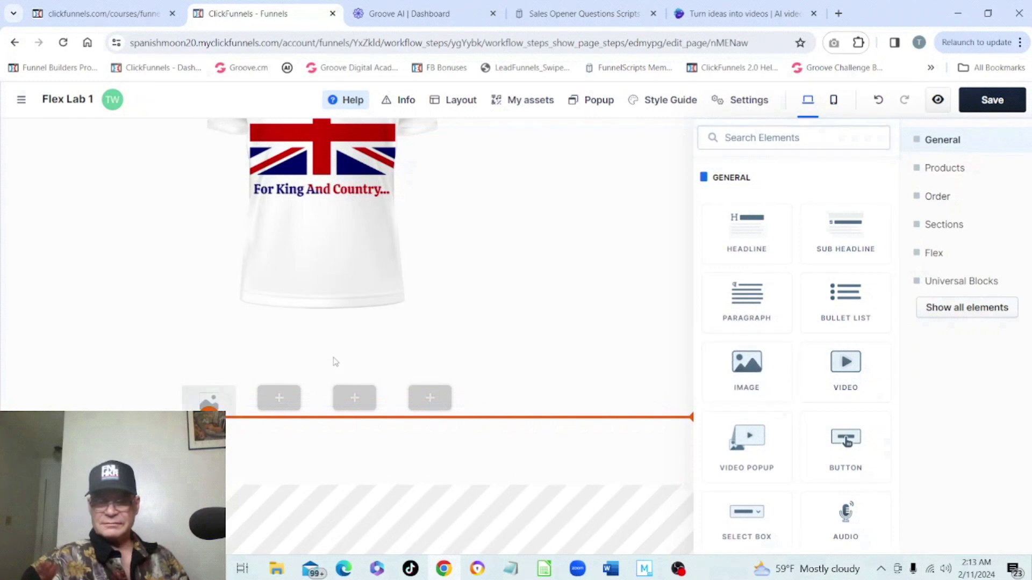
click(225, 400)
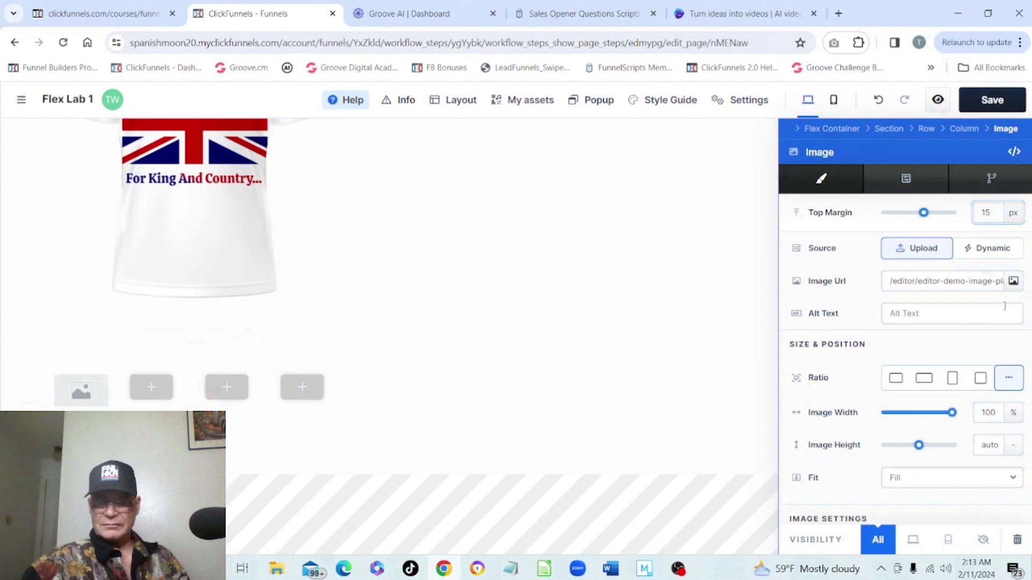
click(1013, 282)
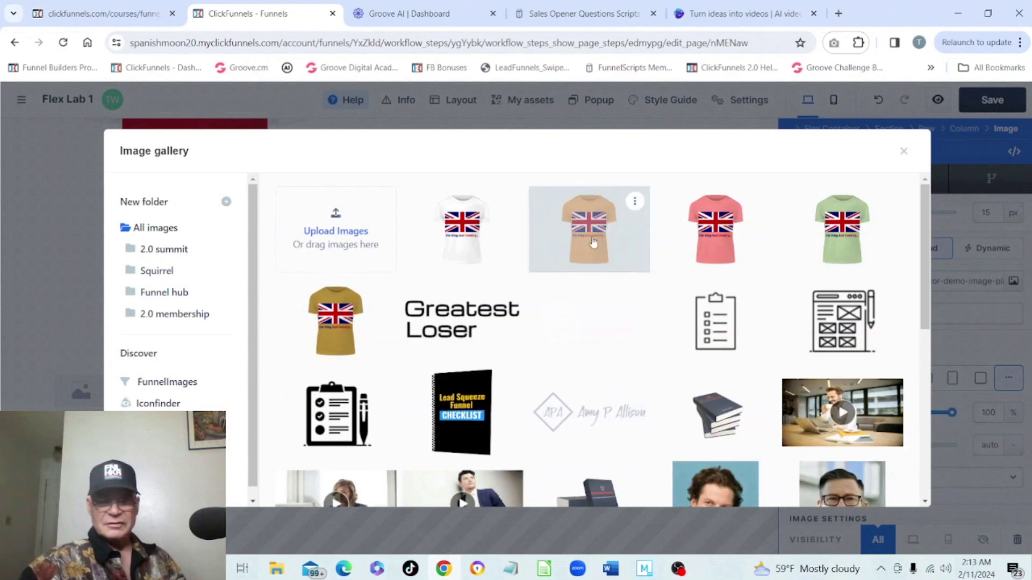
click(593, 242)
click(610, 240)
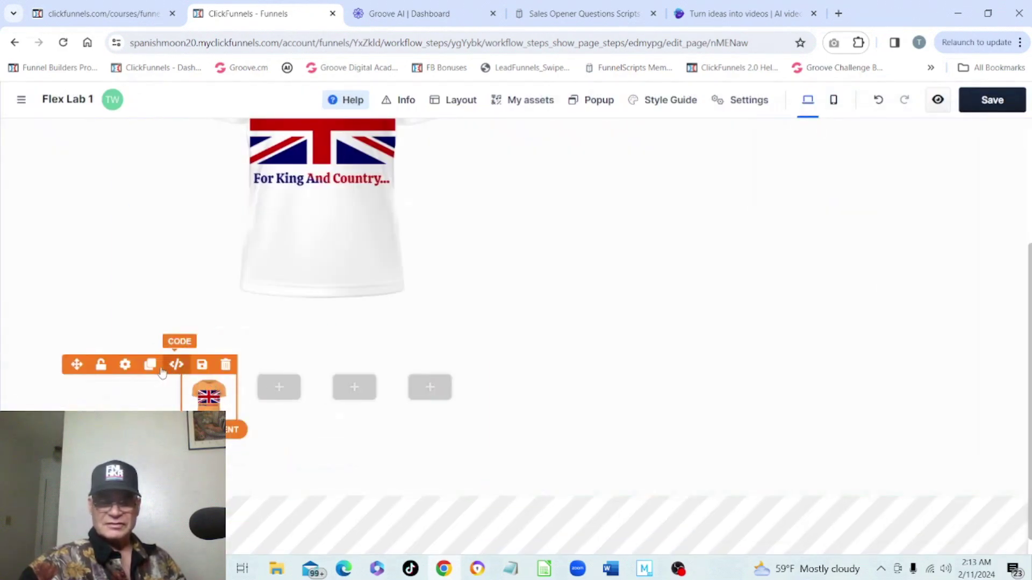
Duplicate the orange shirt three times and move the copies into columns two to four.
click(150, 364)
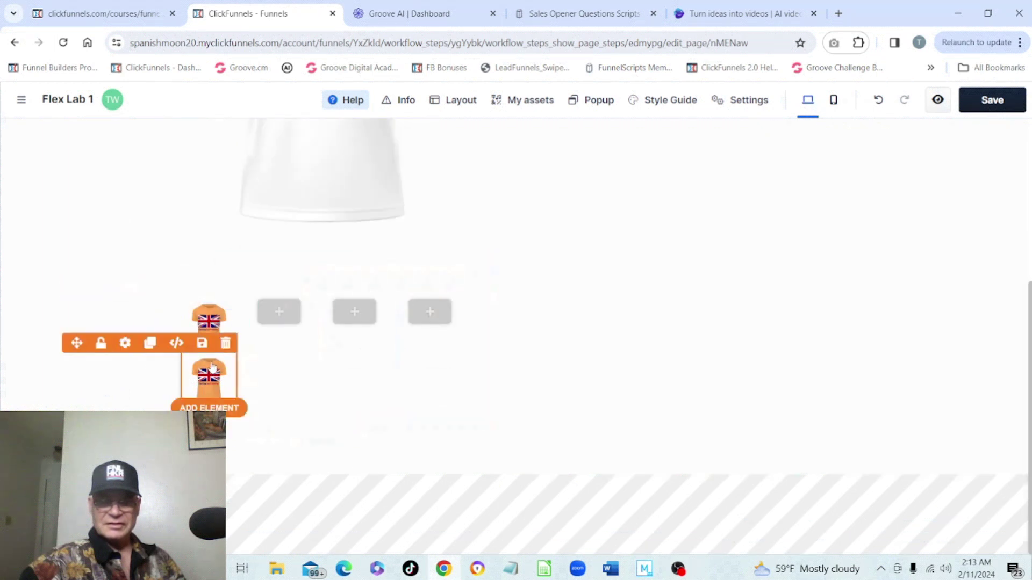
click(150, 344)
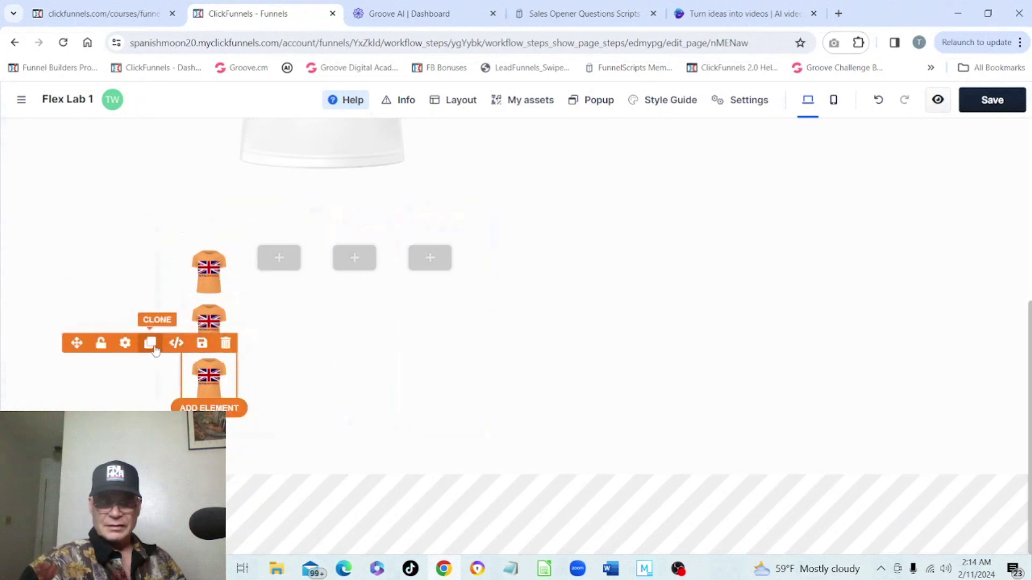
click(155, 346)
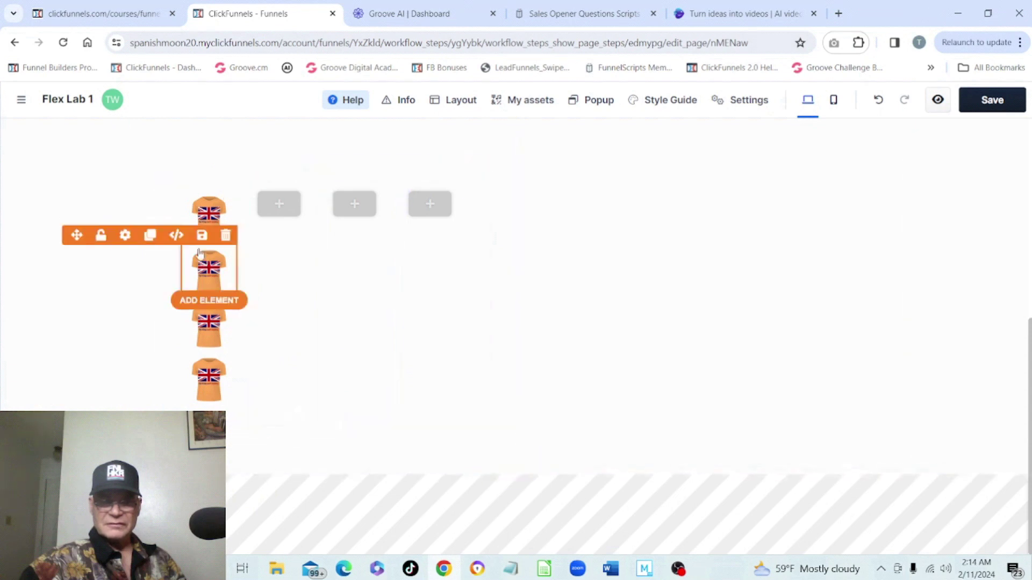
drag(76, 235, 282, 210)
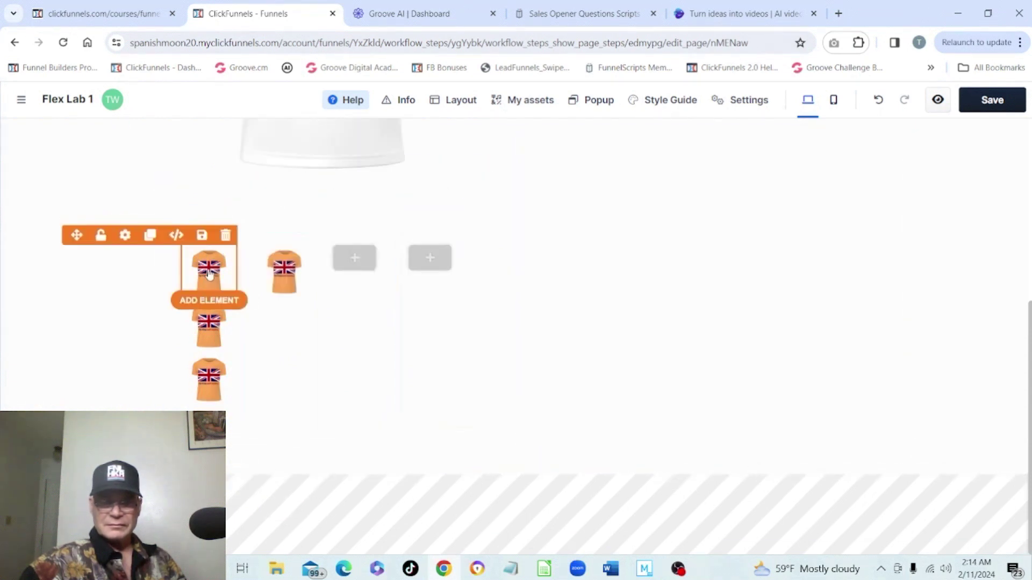
drag(77, 289, 370, 301)
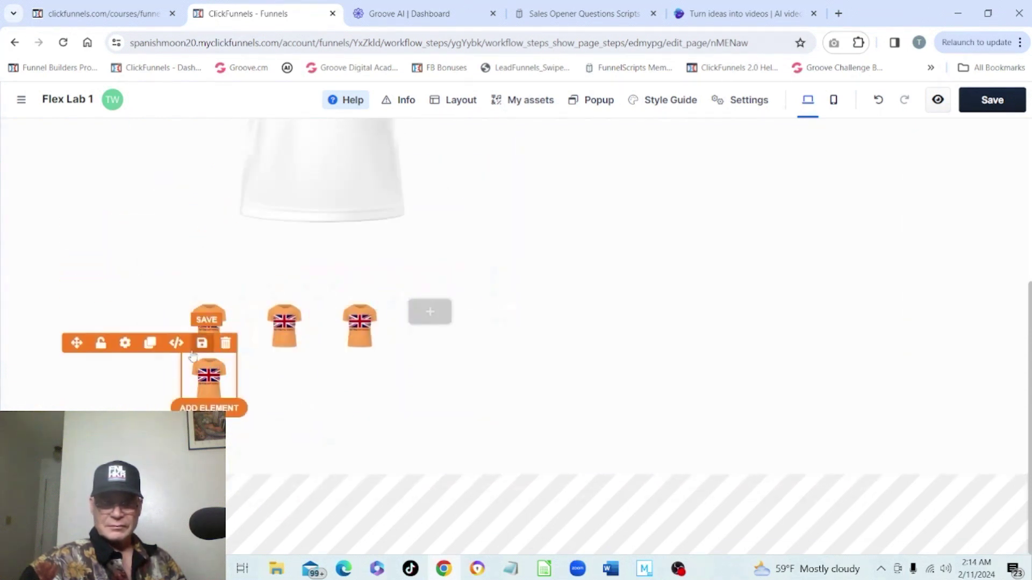
drag(204, 334, 286, 371)
Swap the copied shirts' pictures for the pink, green and brown t-shirts.
click(286, 371)
click(967, 280)
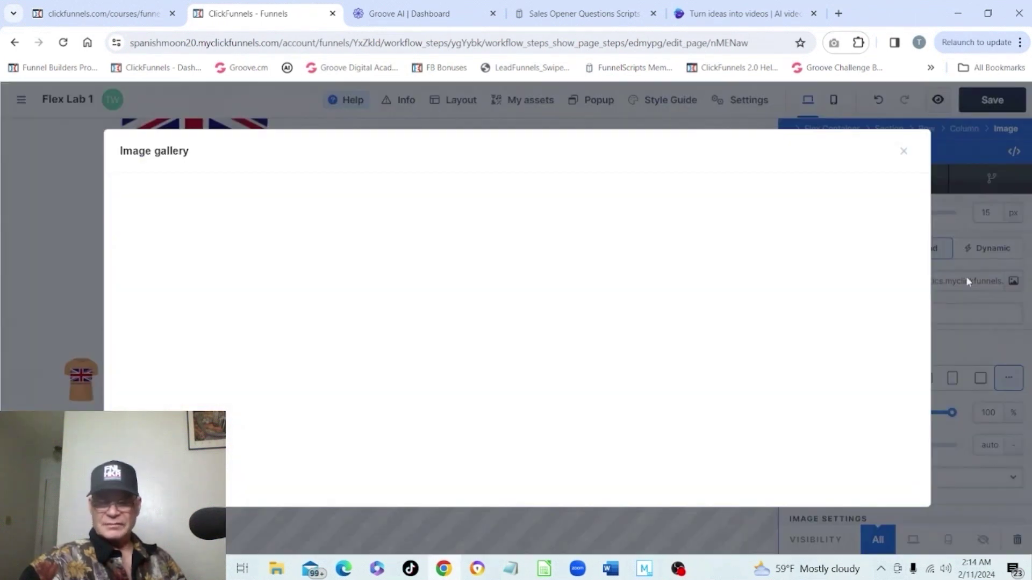
click(715, 229)
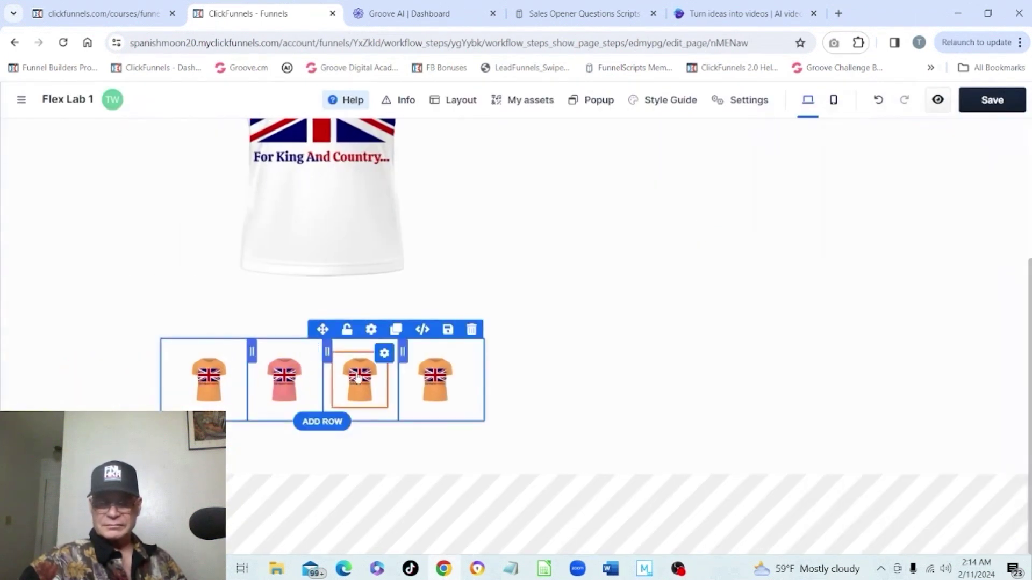
click(1013, 280)
click(715, 230)
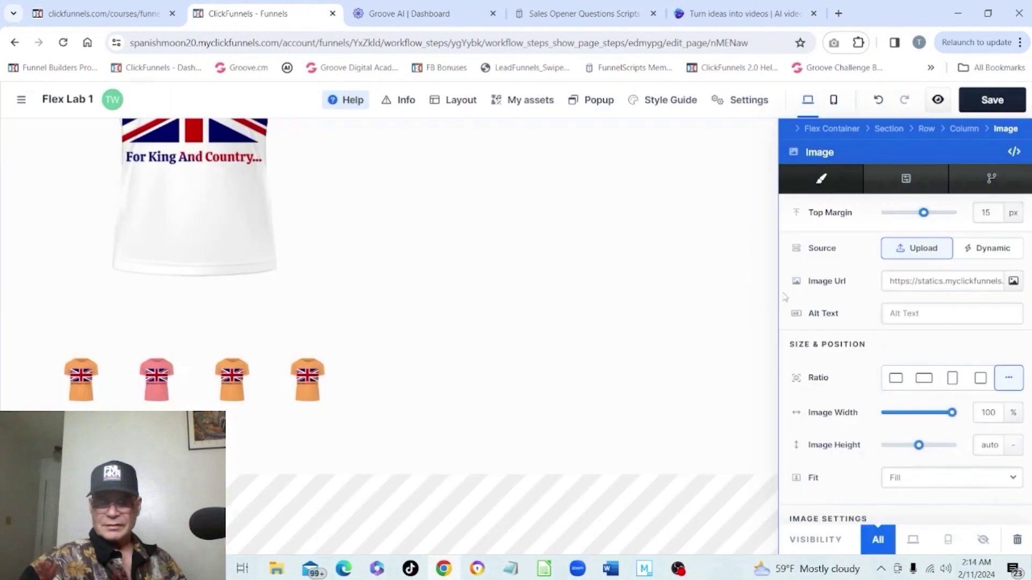
click(332, 393)
click(429, 371)
click(1013, 281)
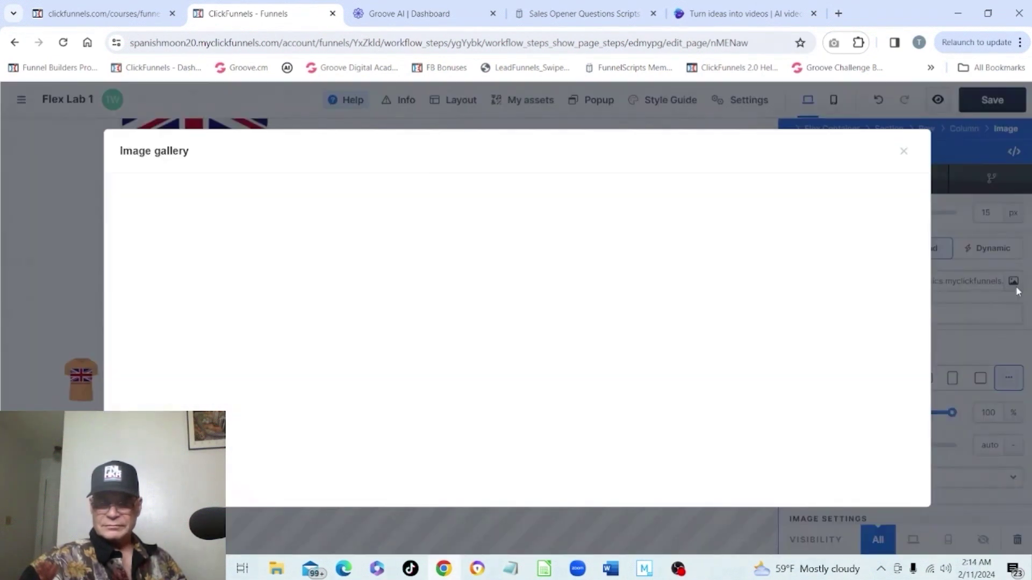
click(336, 321)
click(579, 385)
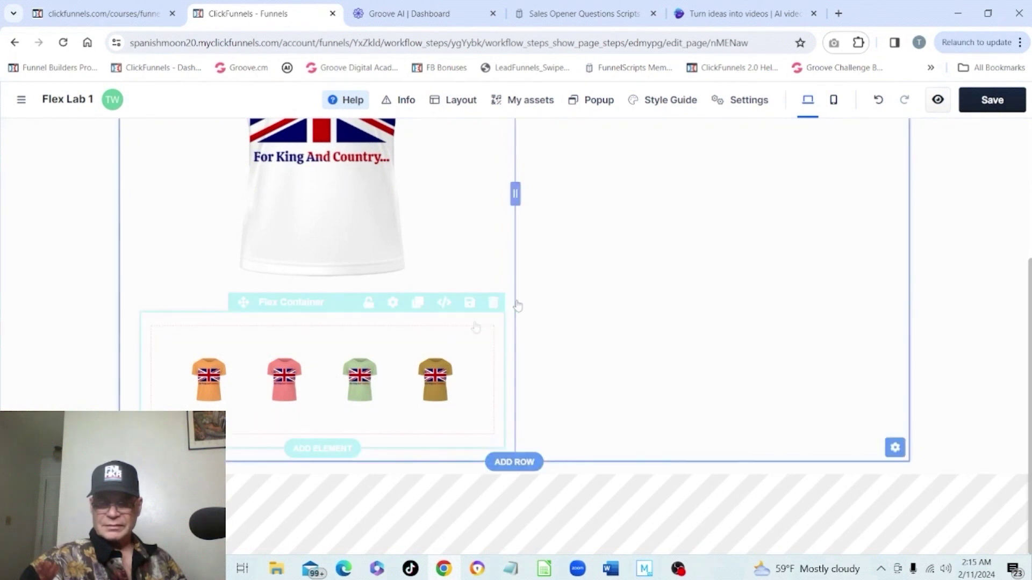
Pull the Flex Container up with a -75 px top margin.
click(393, 303)
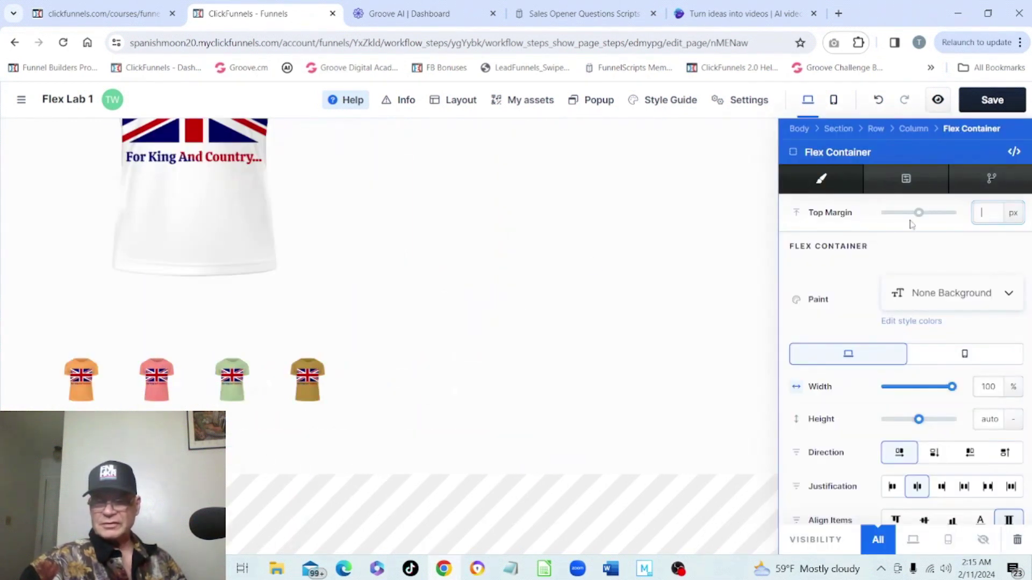
drag(918, 215, 895, 215)
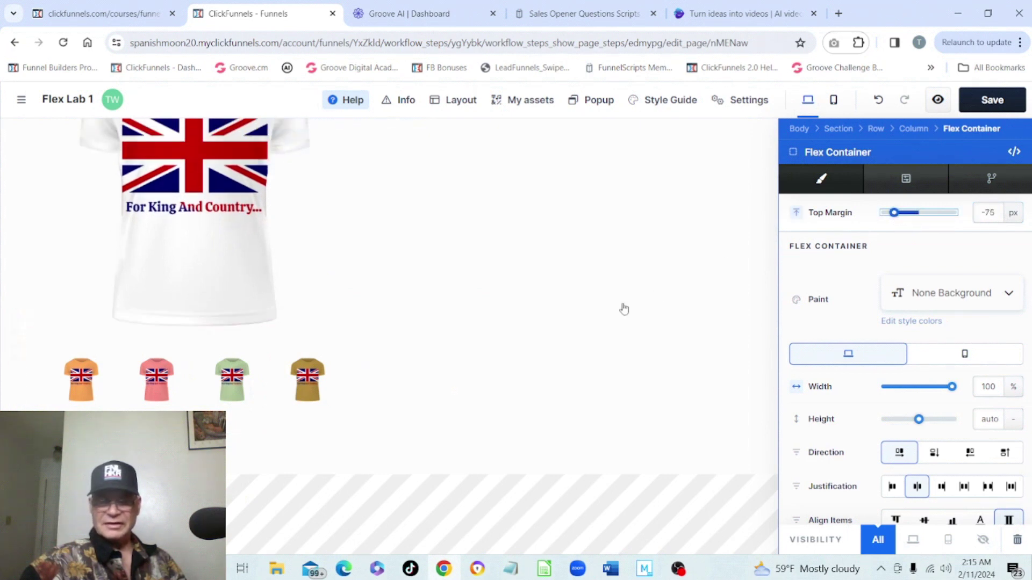
click(509, 337)
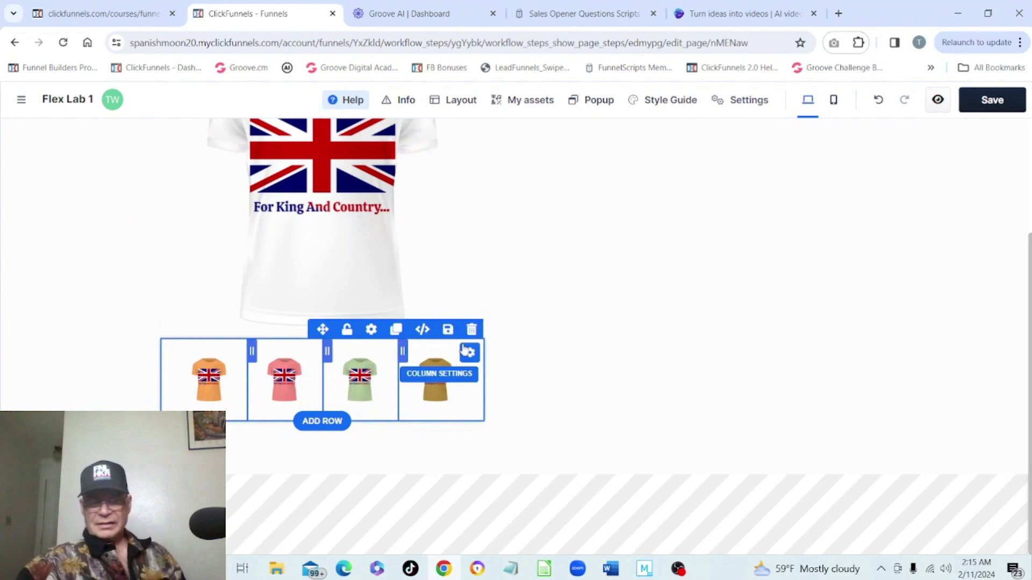
Turn on an outset shadow for the thumbnail row and reduce its spread to 3 px.
click(371, 329)
scroll(985, 356, down, 2)
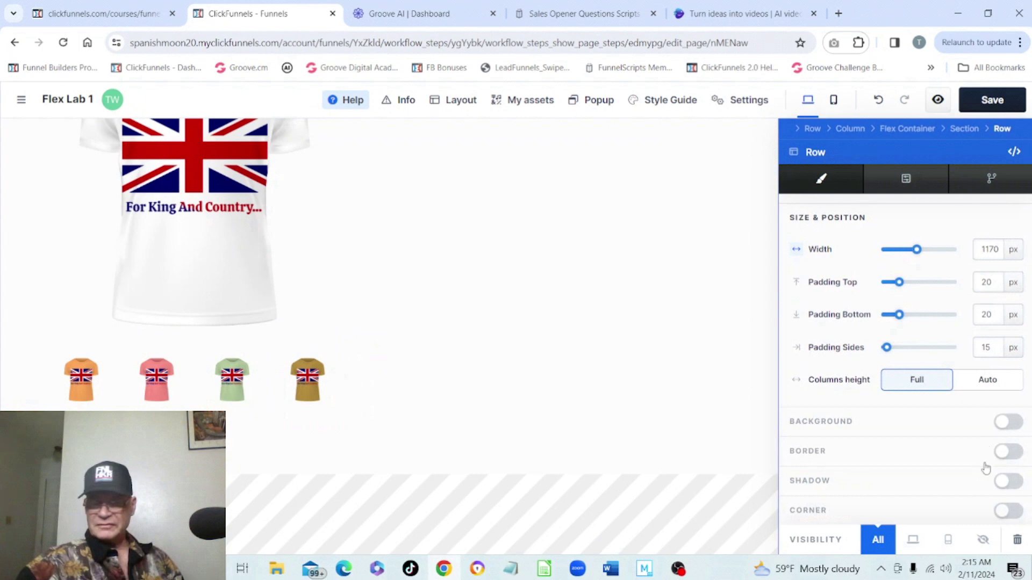
click(1008, 481)
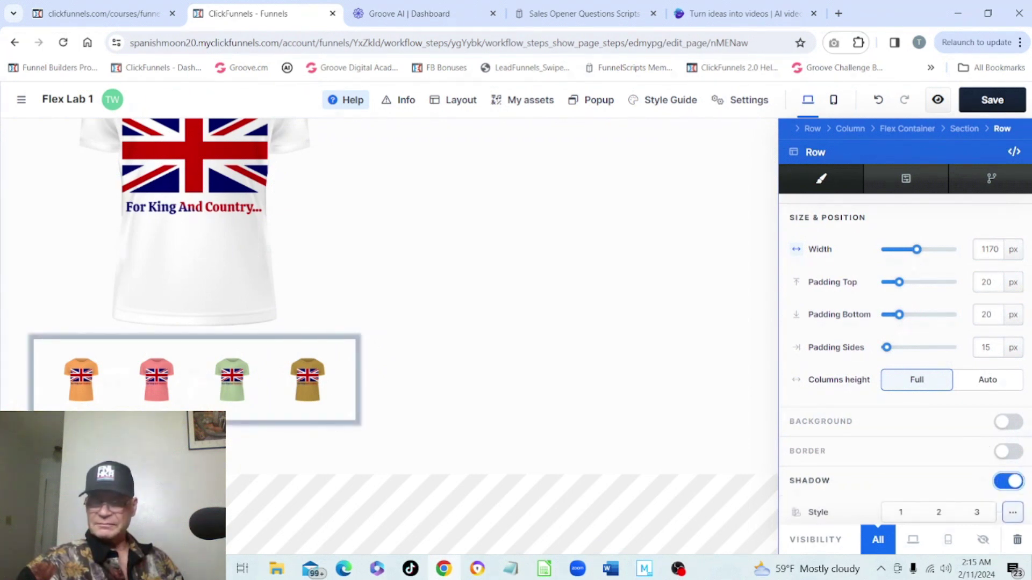
scroll(1029, 445, down, 4)
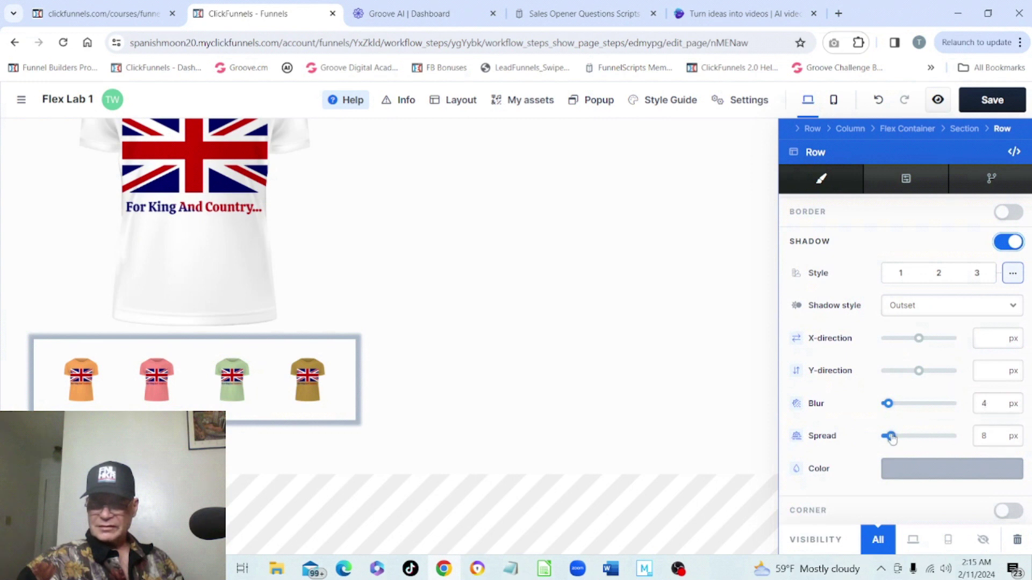
drag(892, 438, 888, 438)
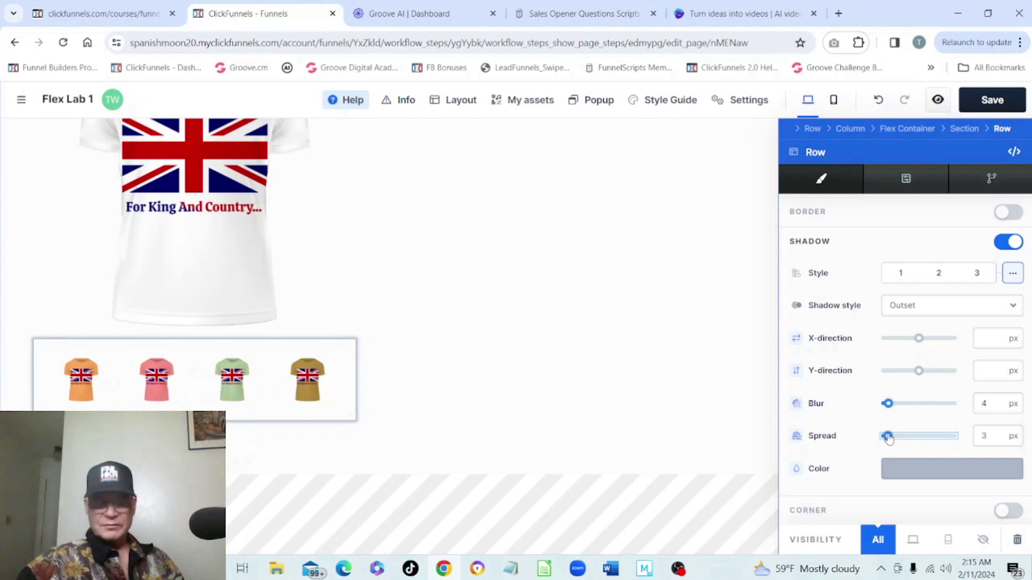
click(604, 385)
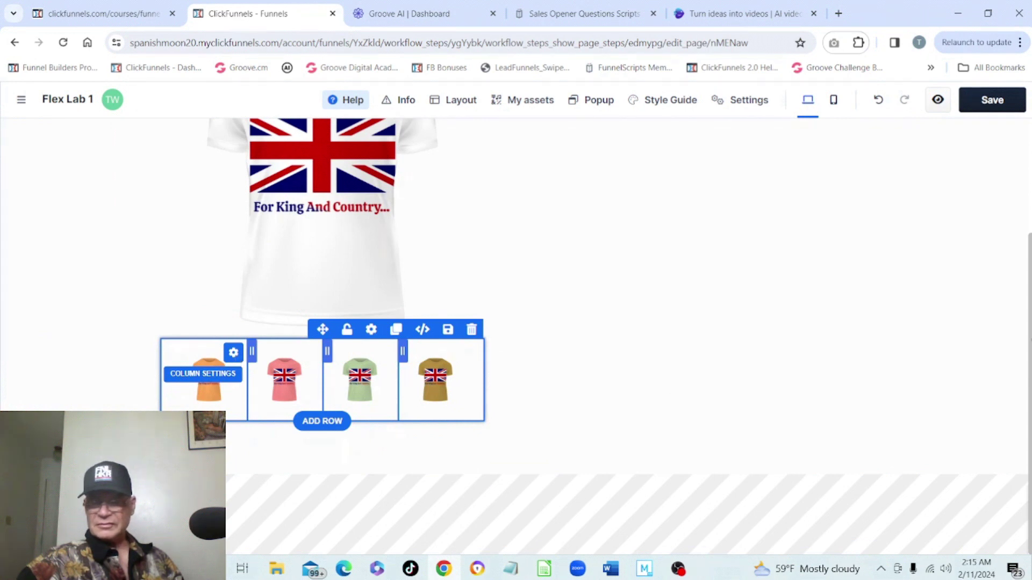
Give the first thumbnail column a shadow with 3 px spread and 30% opacity grey colour.
click(233, 352)
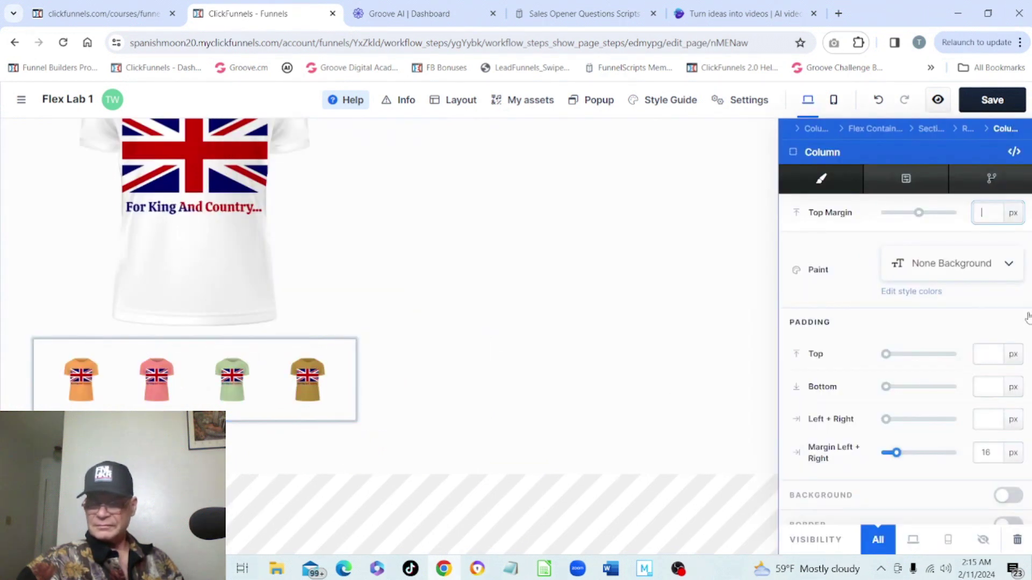
scroll(1027, 317, down, 2)
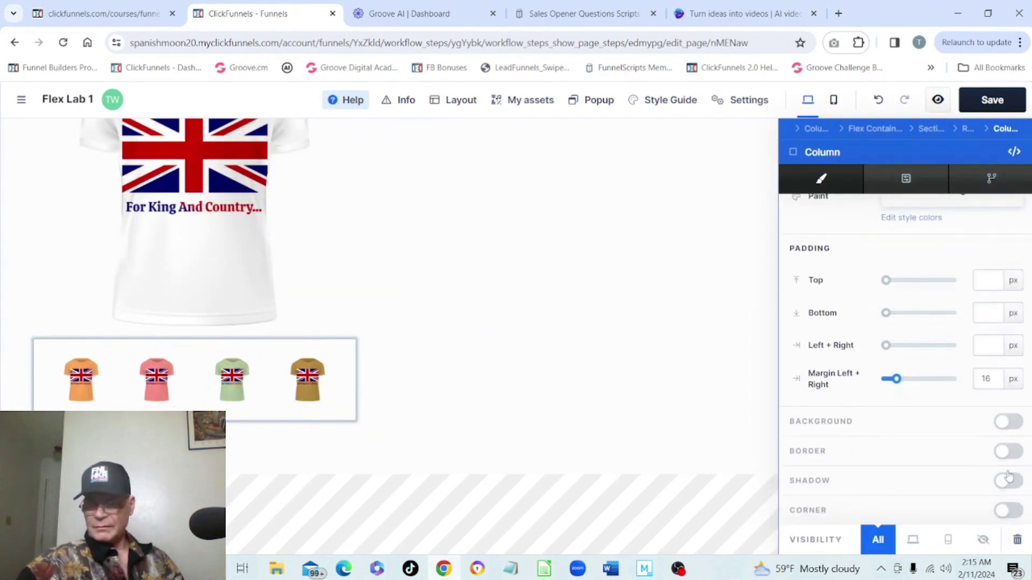
click(1010, 481)
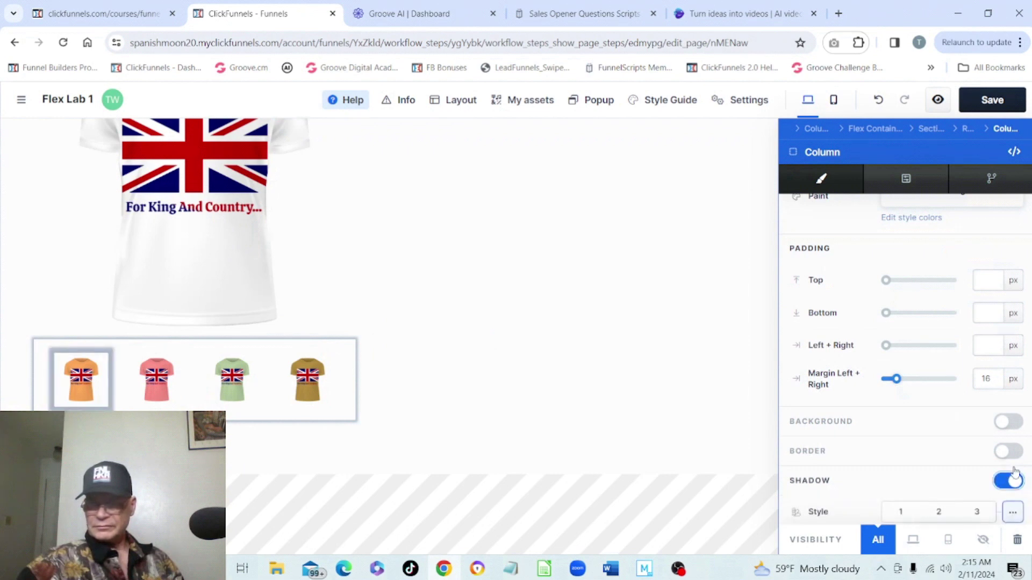
scroll(1016, 462, down, 5)
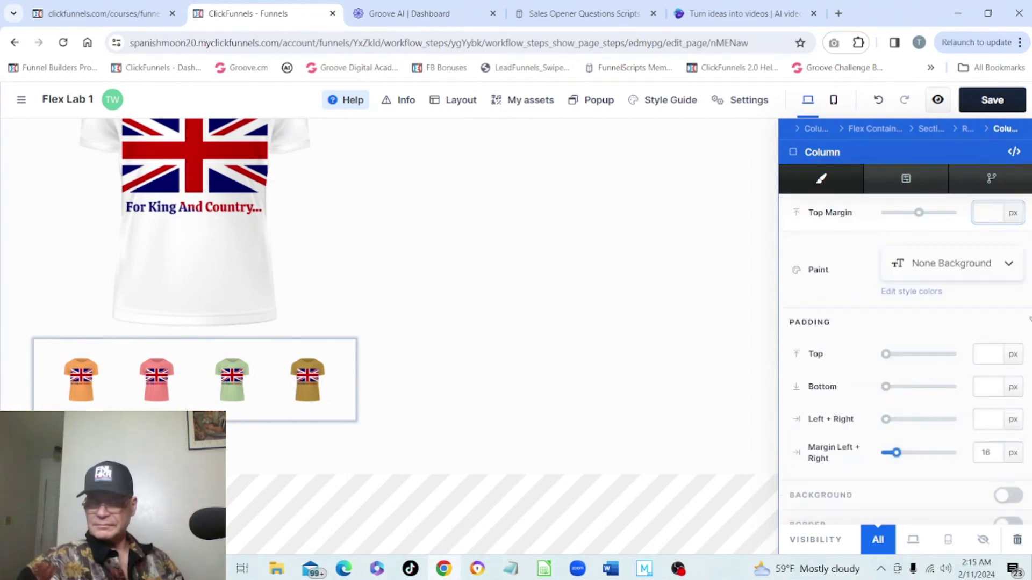
scroll(1025, 317, down, 2)
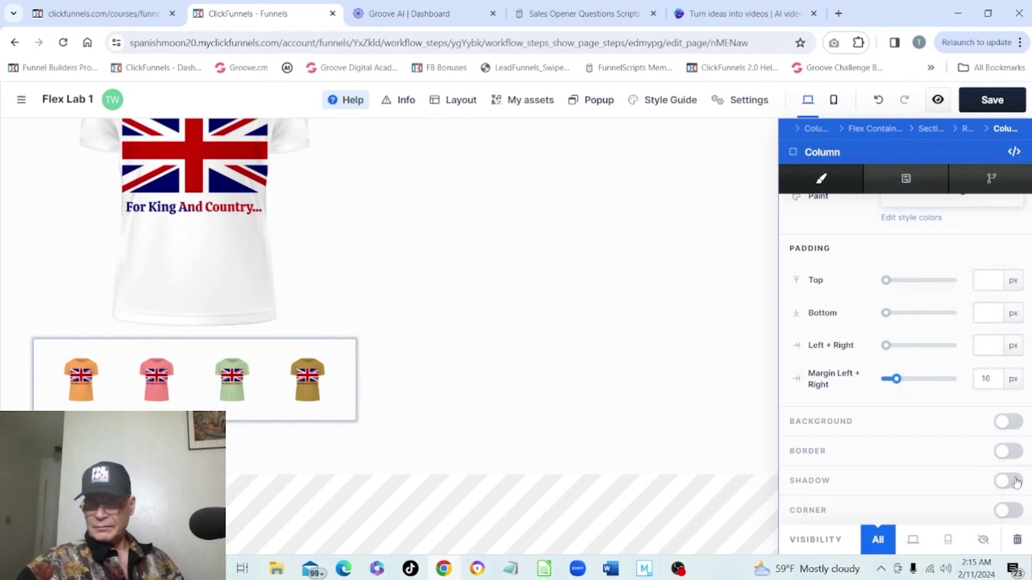
click(1009, 481)
scroll(1016, 462, down, 5)
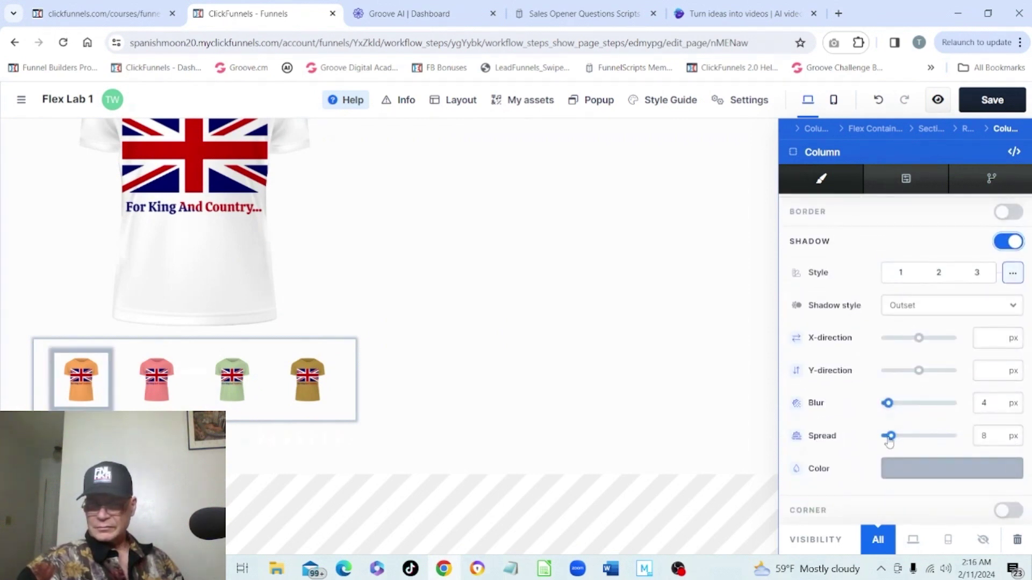
drag(890, 436, 888, 437)
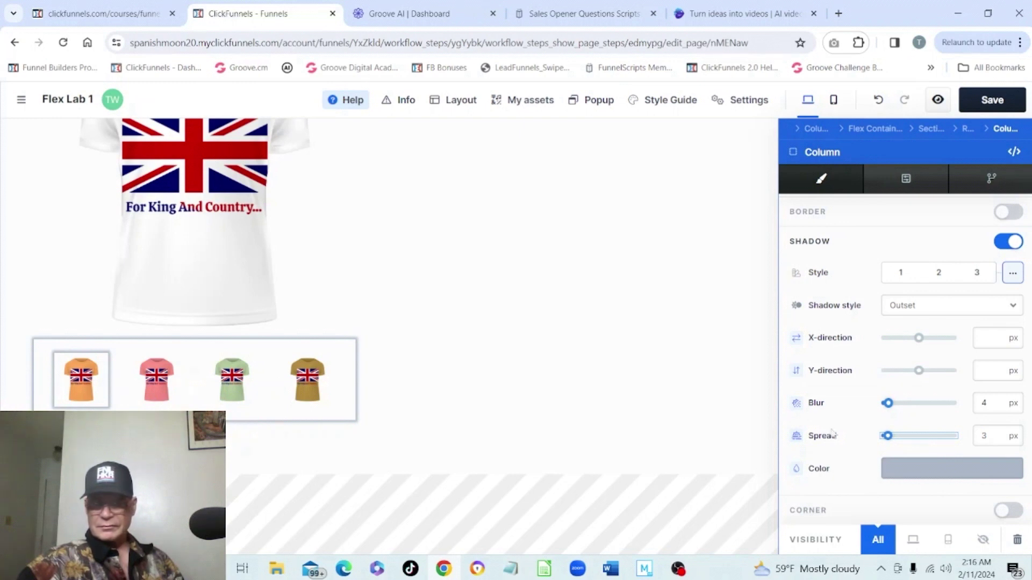
click(924, 468)
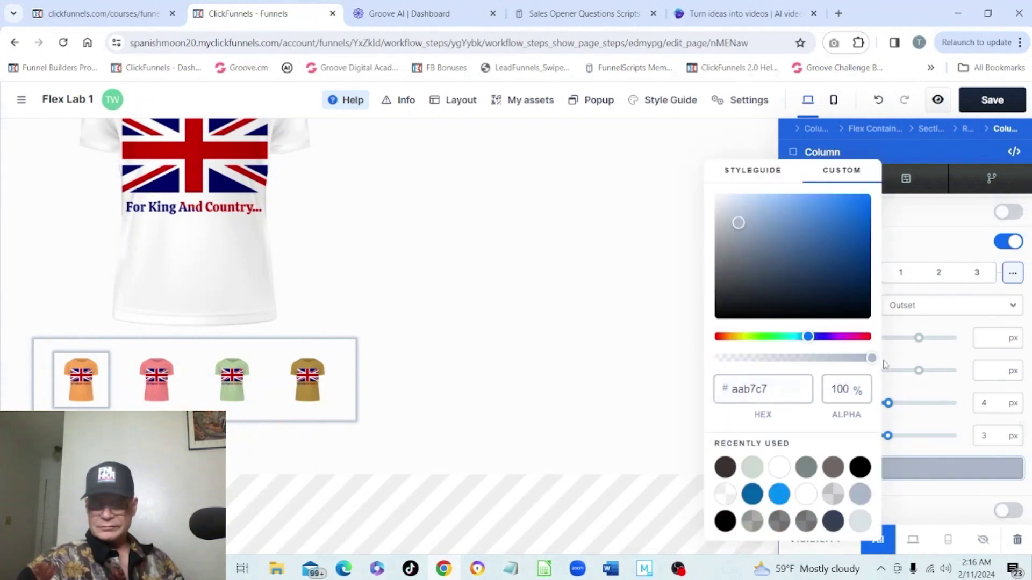
drag(869, 359, 764, 368)
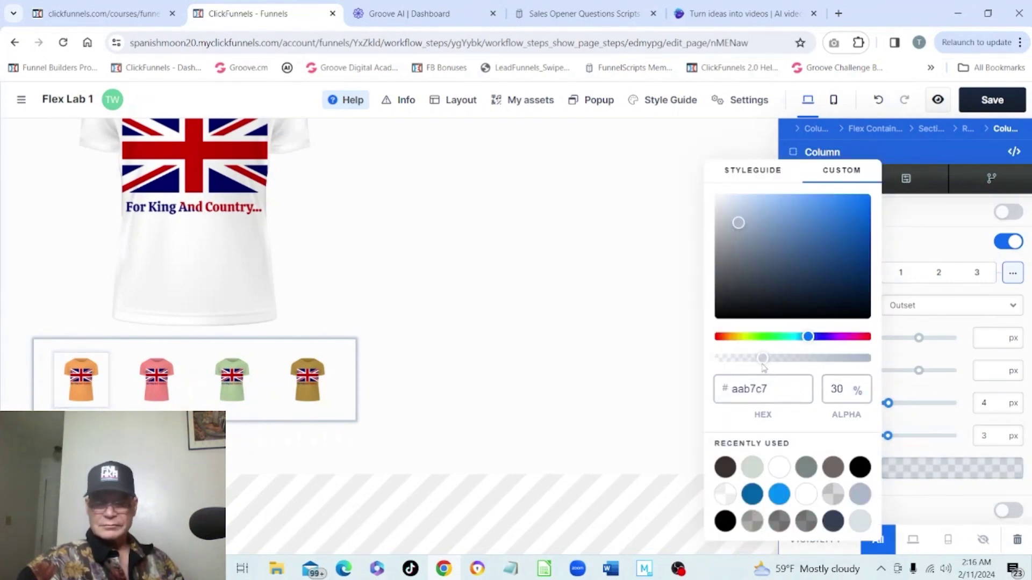
click(902, 386)
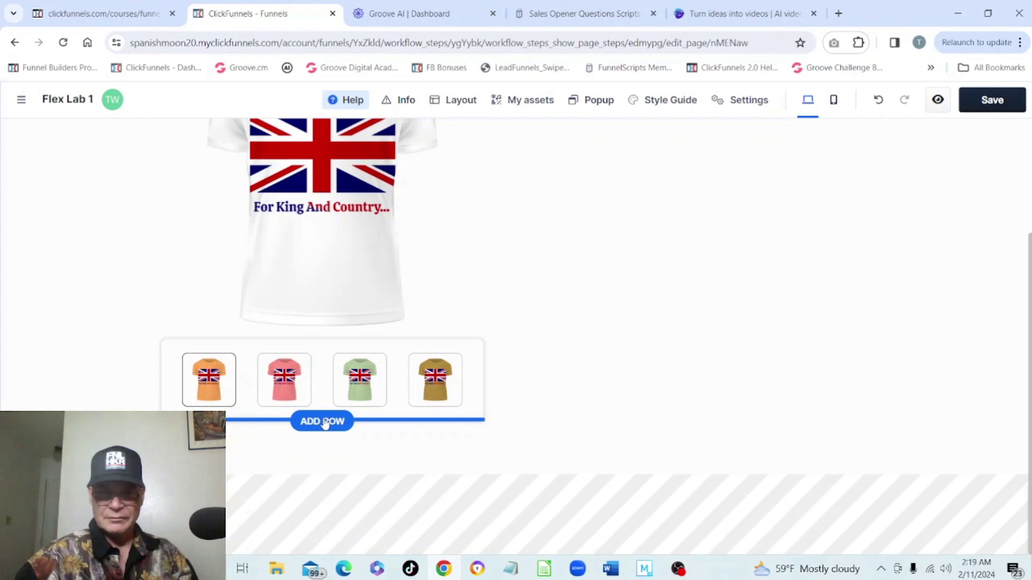
Insert a two-column row below the shirt thumbnails.
click(324, 421)
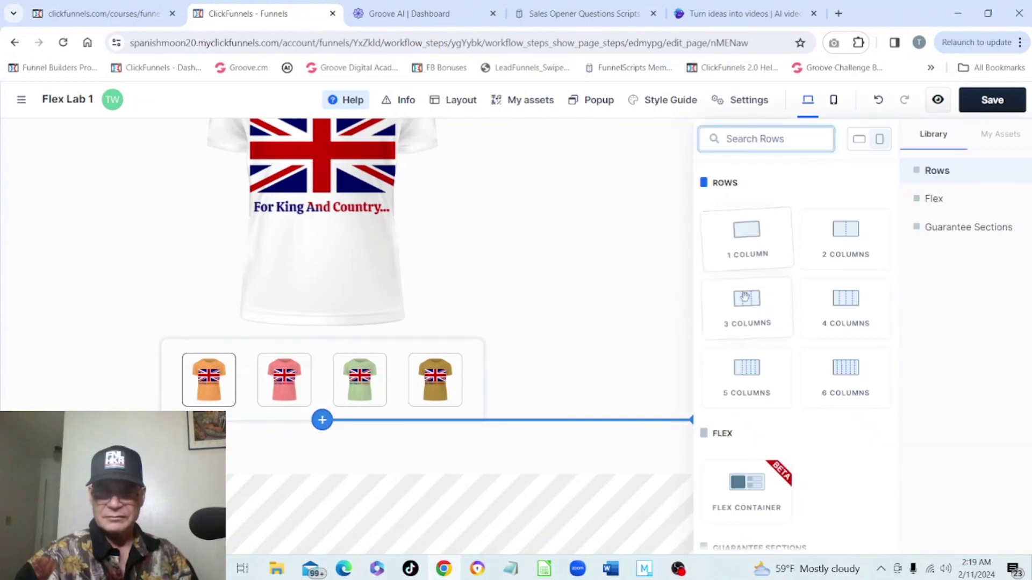
click(849, 238)
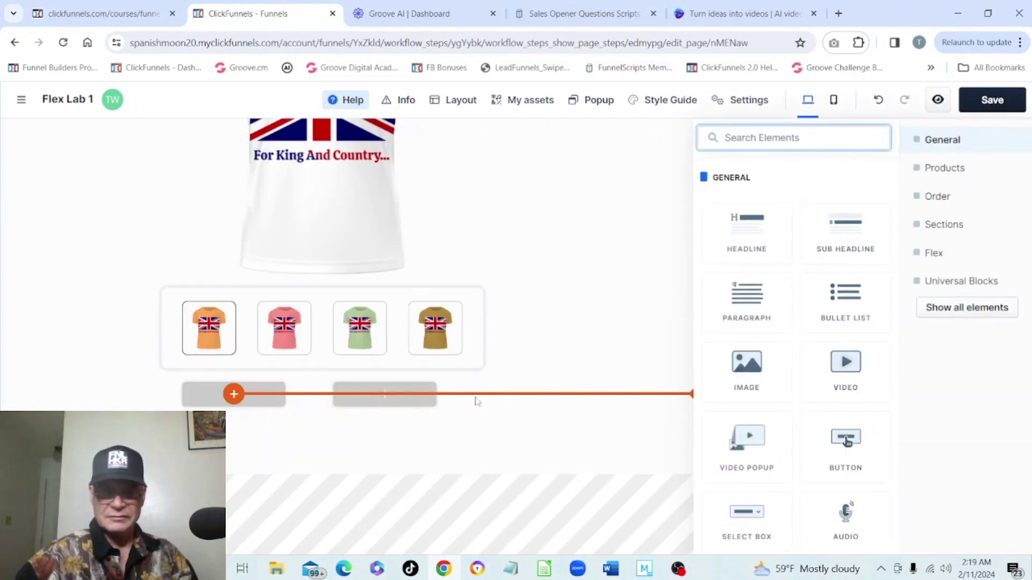
click(264, 403)
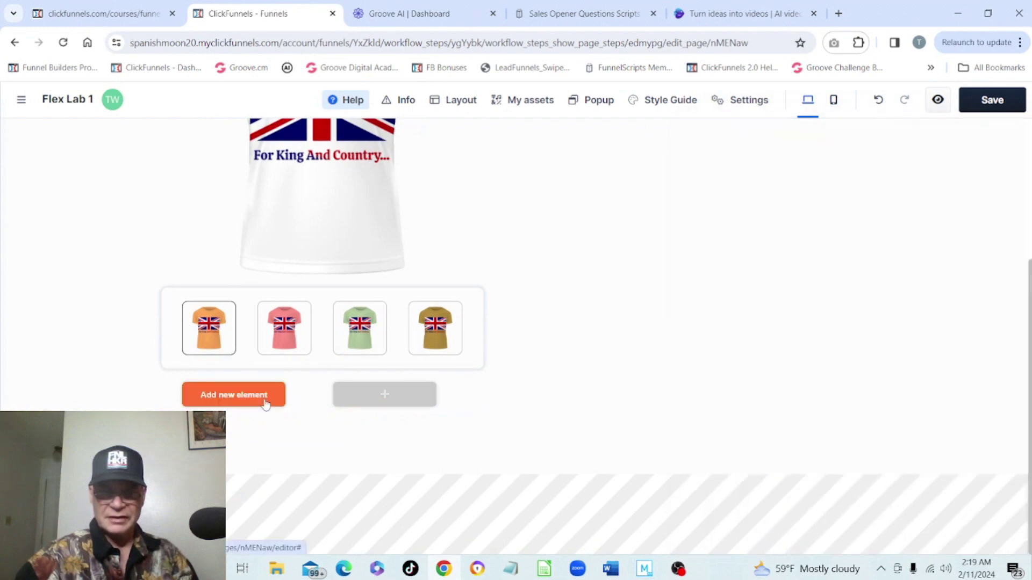
Place a video in the left column and a Lorem ipsum paragraph in the right column.
click(265, 401)
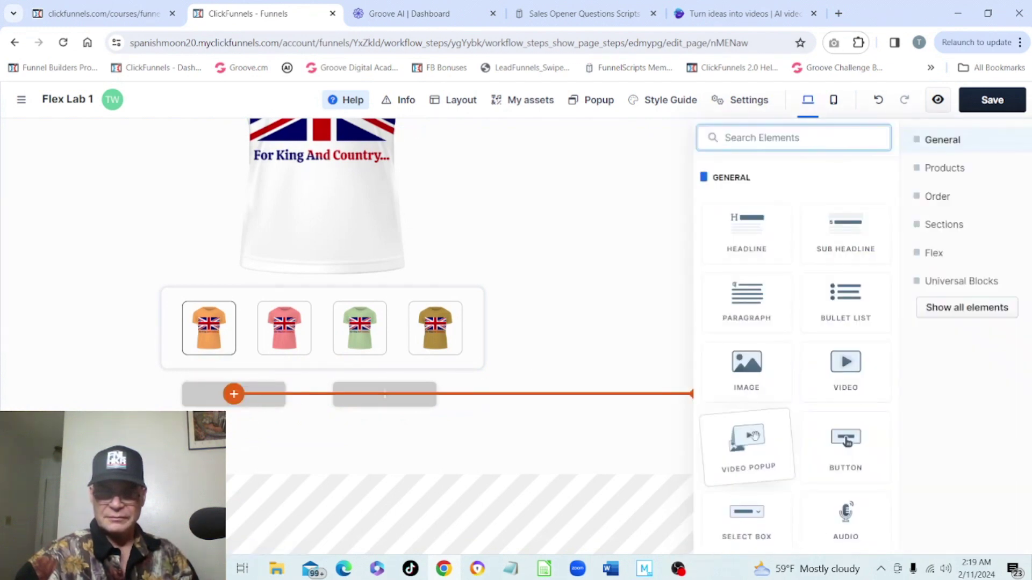
click(845, 370)
click(406, 402)
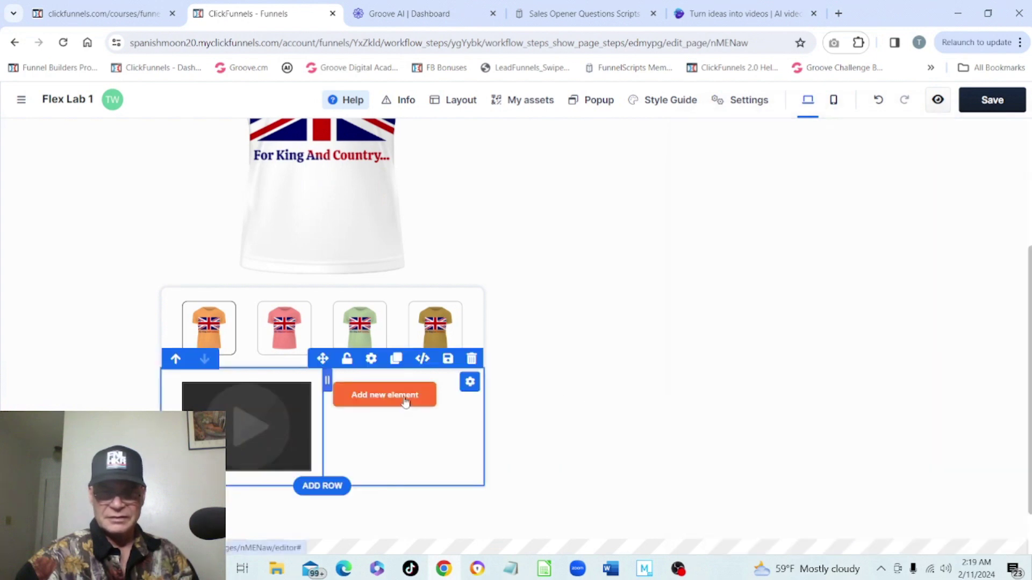
click(406, 402)
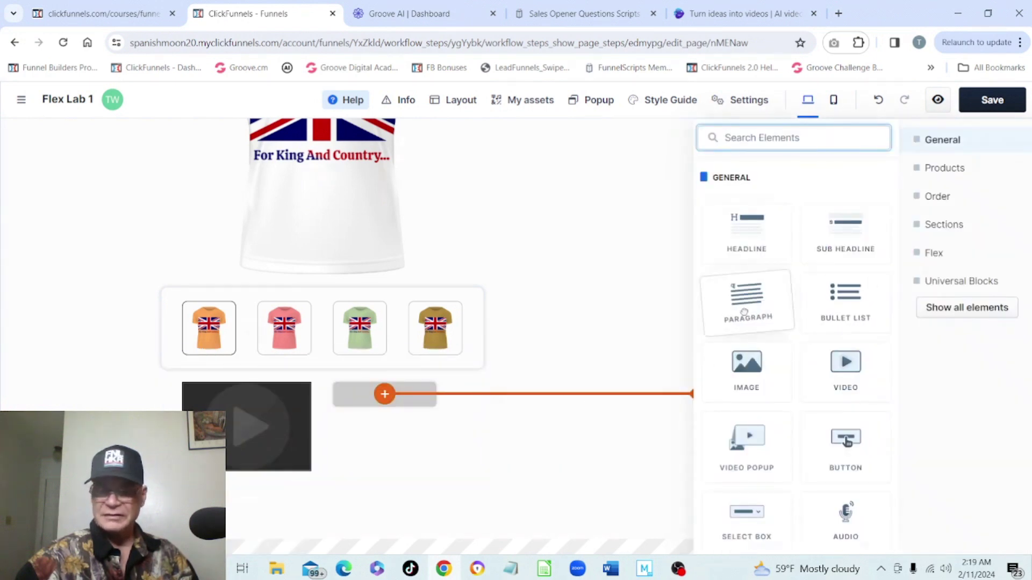
drag(591, 402, 529, 450)
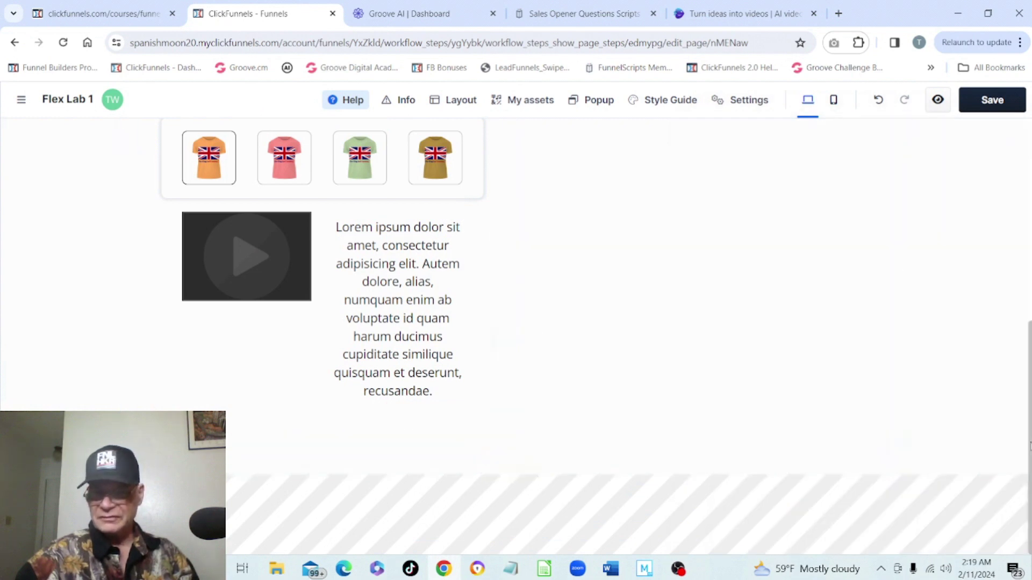
scroll(1029, 387, up, 2)
scroll(1013, 316, up, 7)
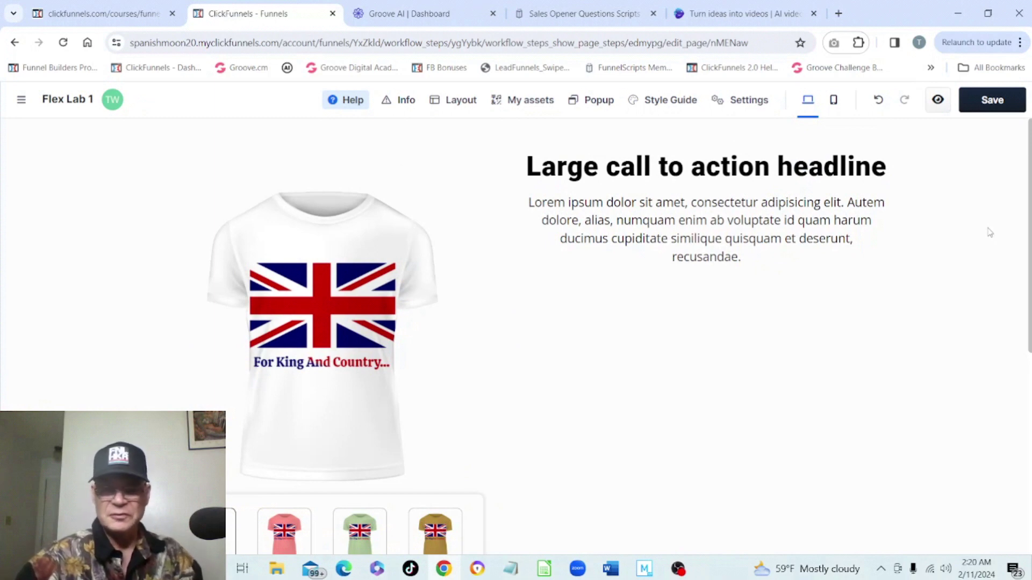
Open the thumbnails' Flex Container settings, showing -75 px top margin and 100% width.
scroll(992, 253, down, 1)
scroll(991, 256, up, 1)
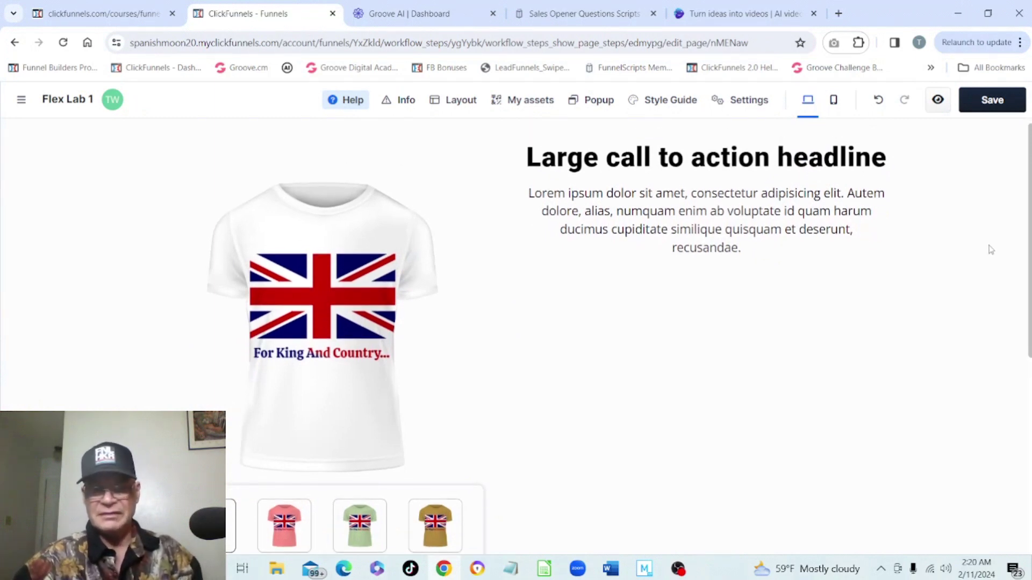
scroll(992, 250, down, 1)
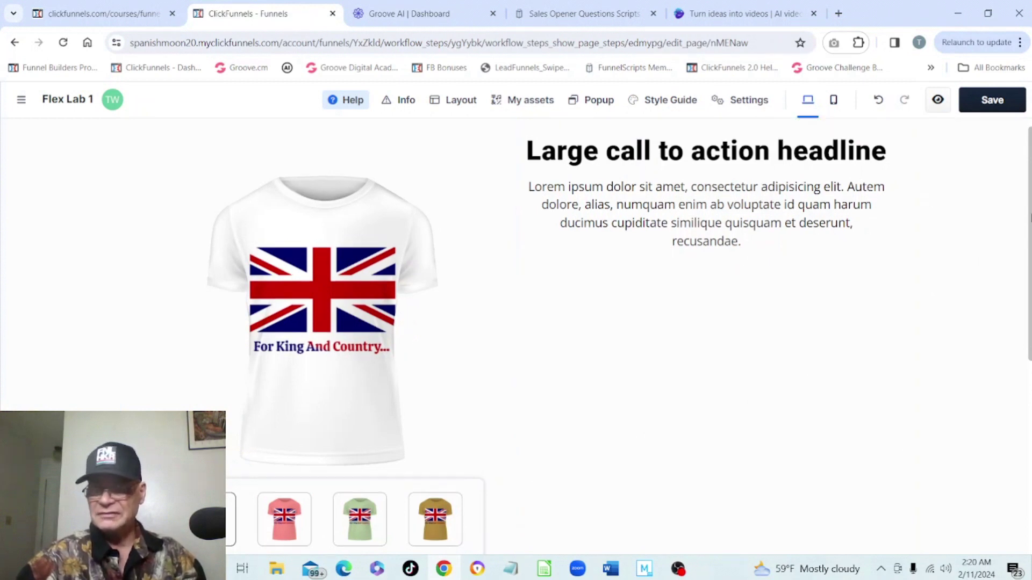
scroll(1027, 225, up, 1)
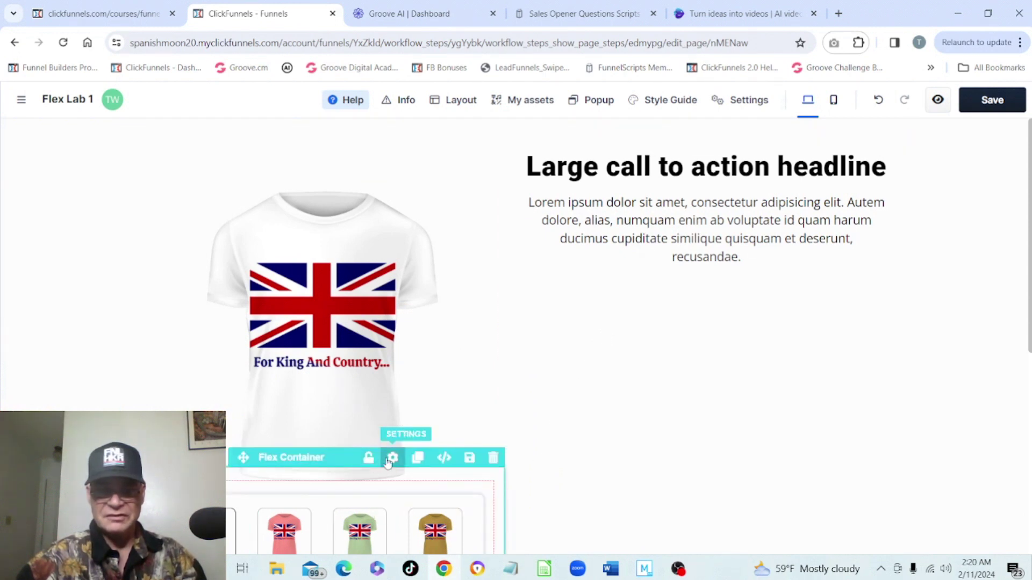
click(392, 458)
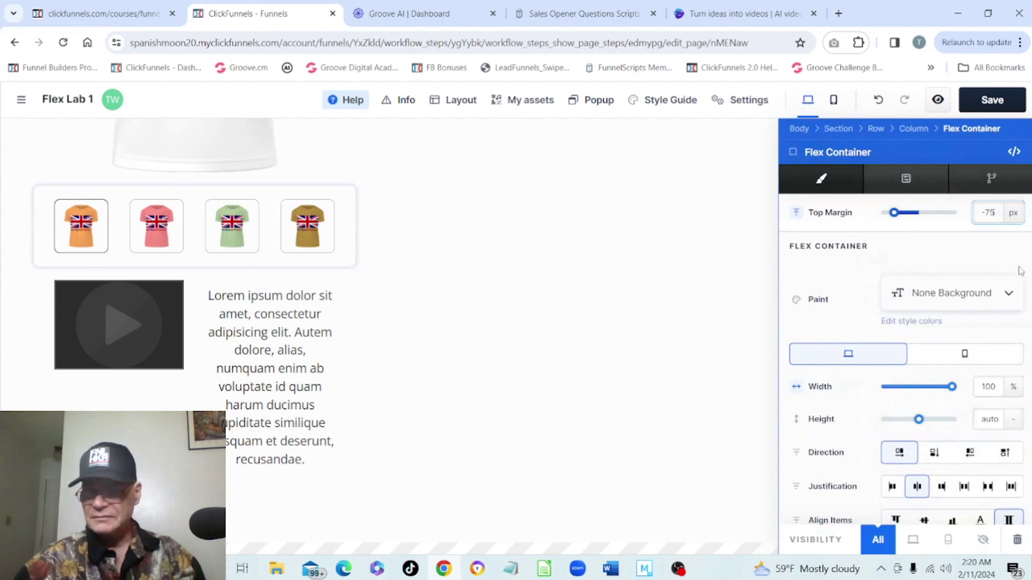
Close the Flex Container settings and save the Flex Lab 1 page.
scroll(1008, 266, down, 3)
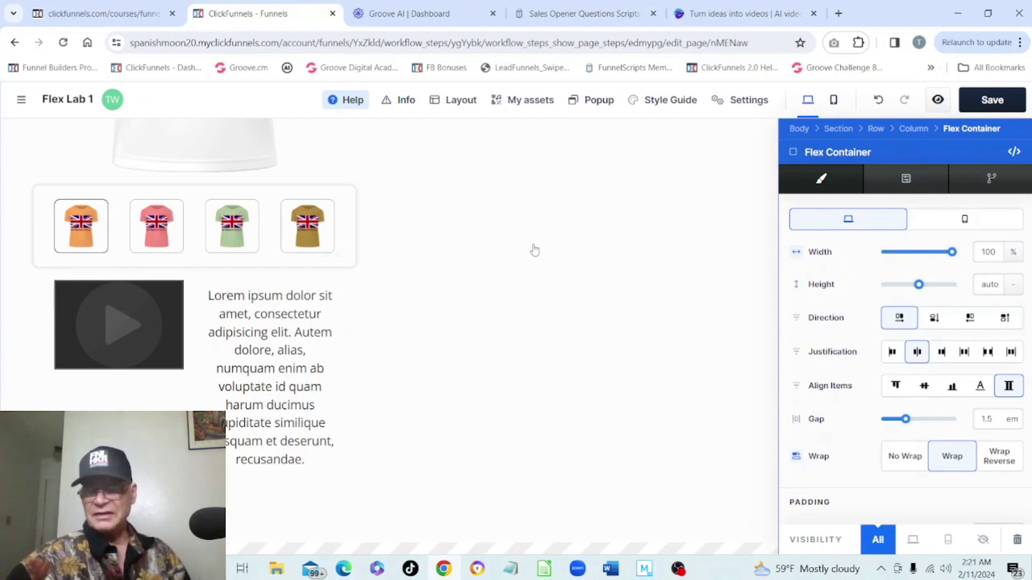
click(558, 280)
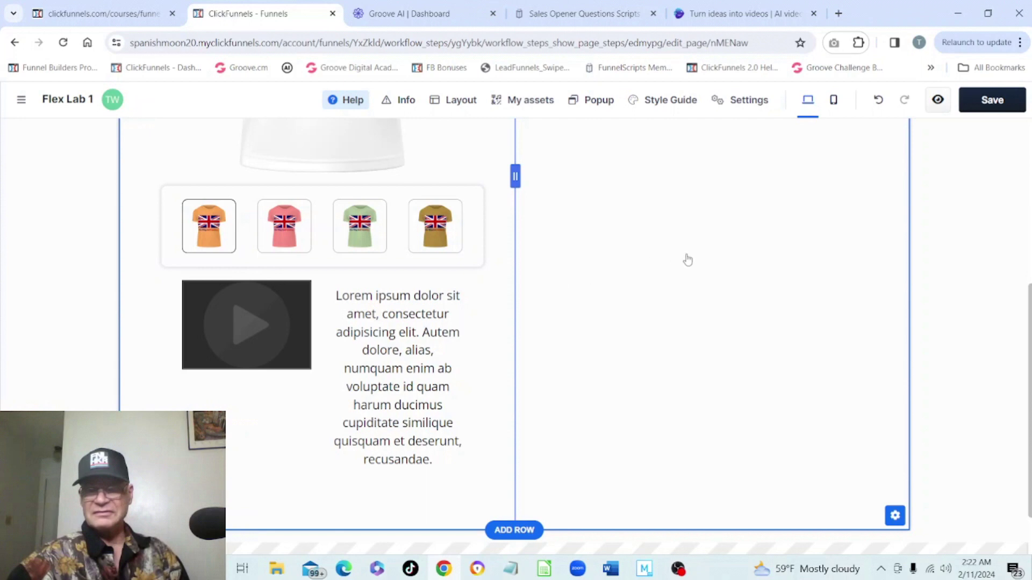
click(1001, 106)
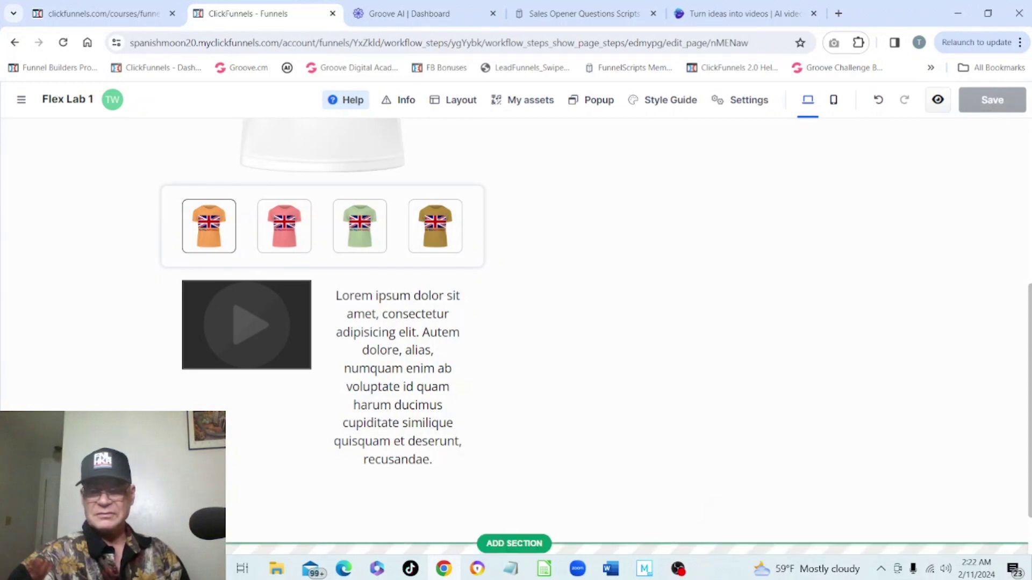
Scroll up to the hero section with the large Union Jack shirt and headline.
scroll(1024, 162, up, 6)
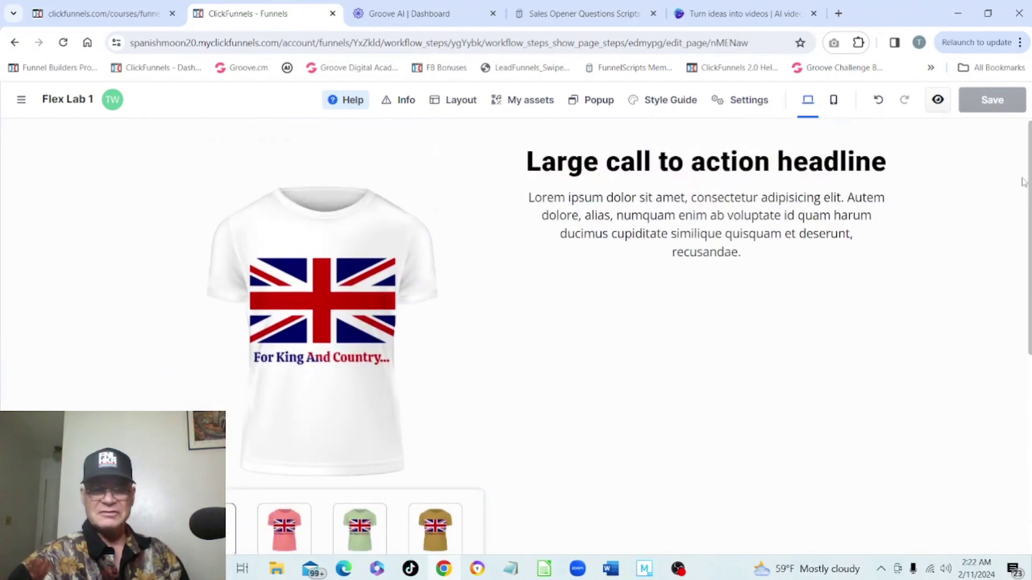